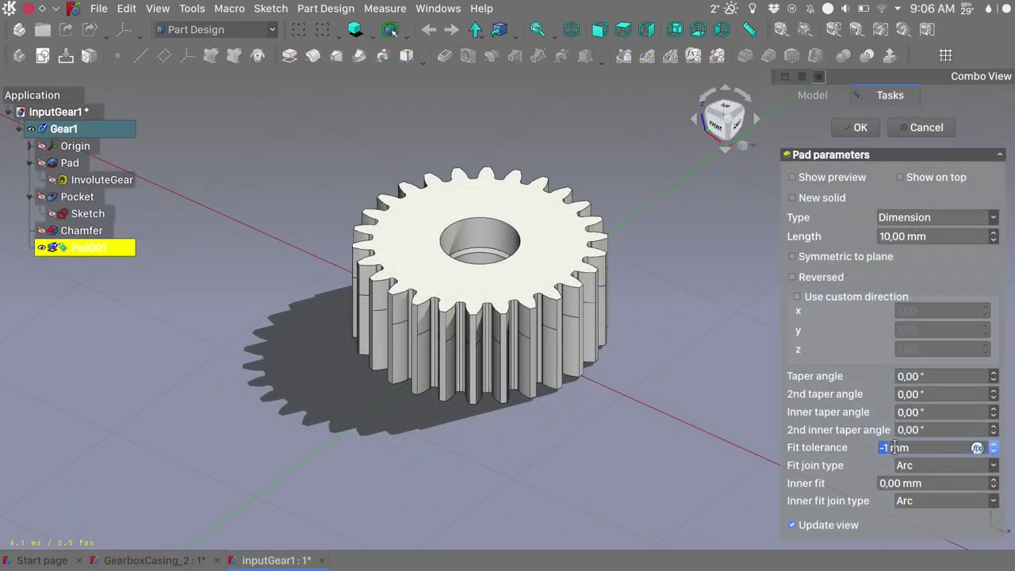
Lower Pad001's fit tolerance from -1 mm to -5 mm and confirm the pad.
scroll(895, 448, "down", 1)
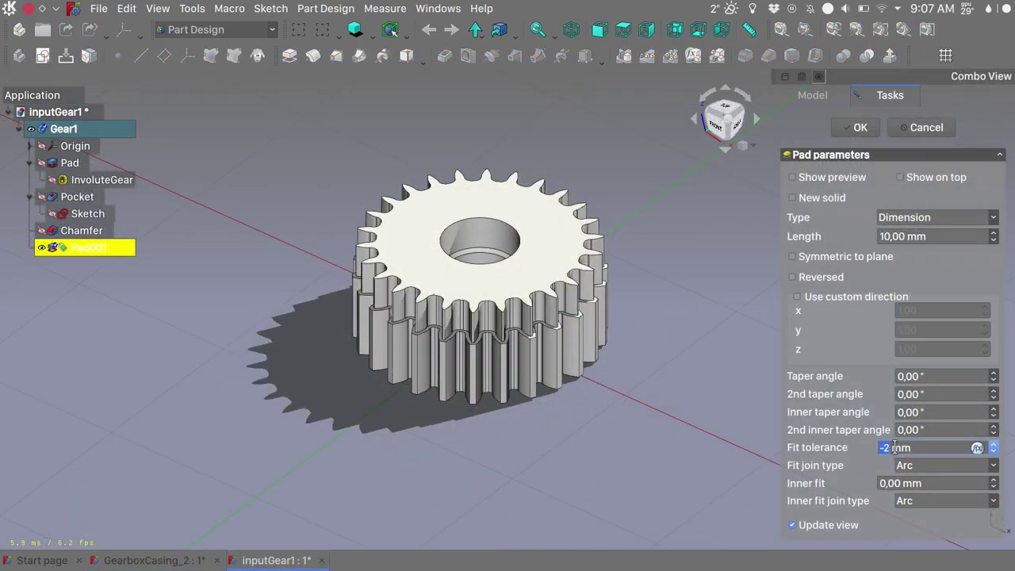
scroll(894, 447, "down", 1)
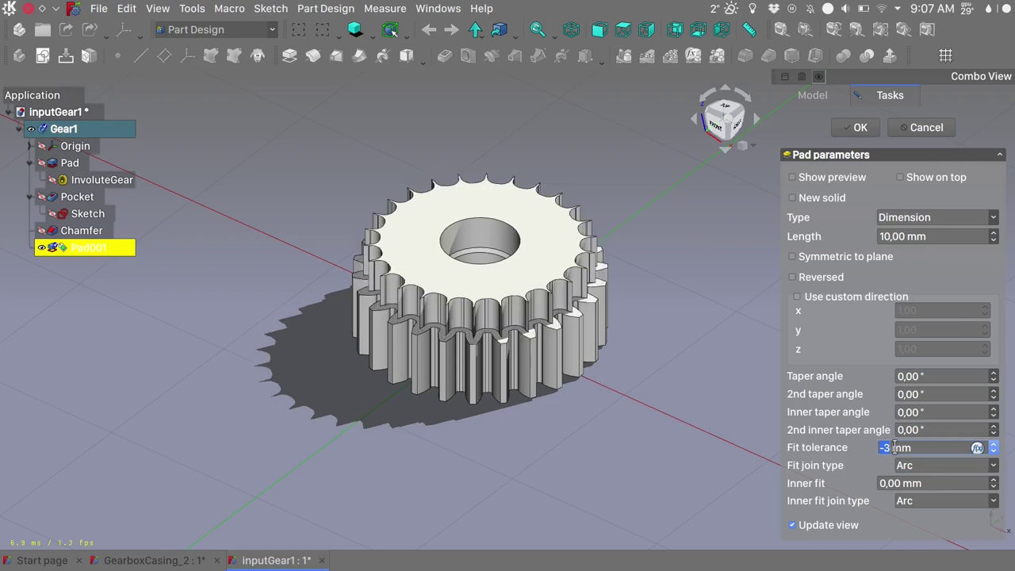
scroll(895, 448, "down", 1)
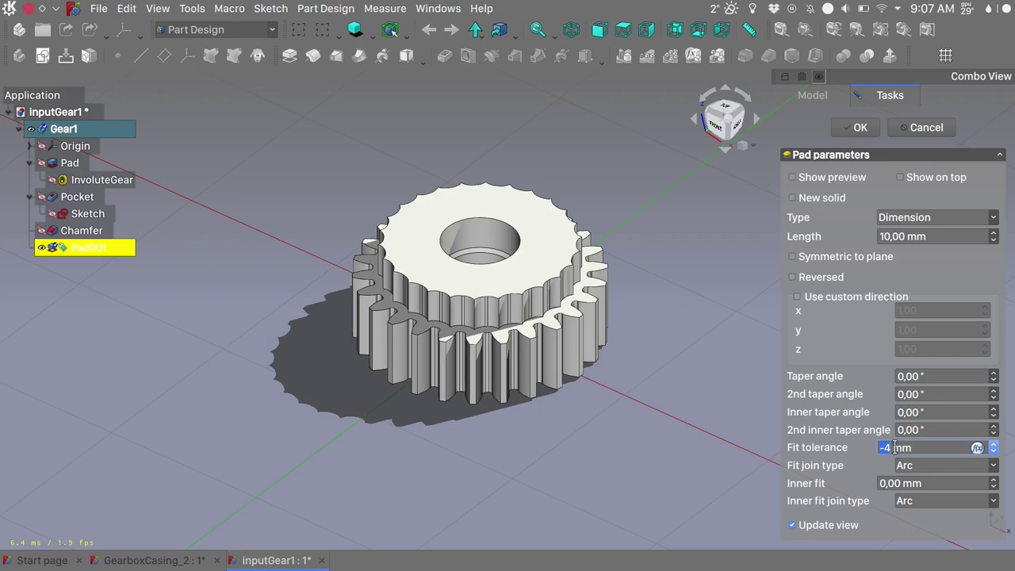
scroll(895, 447, "down", 1)
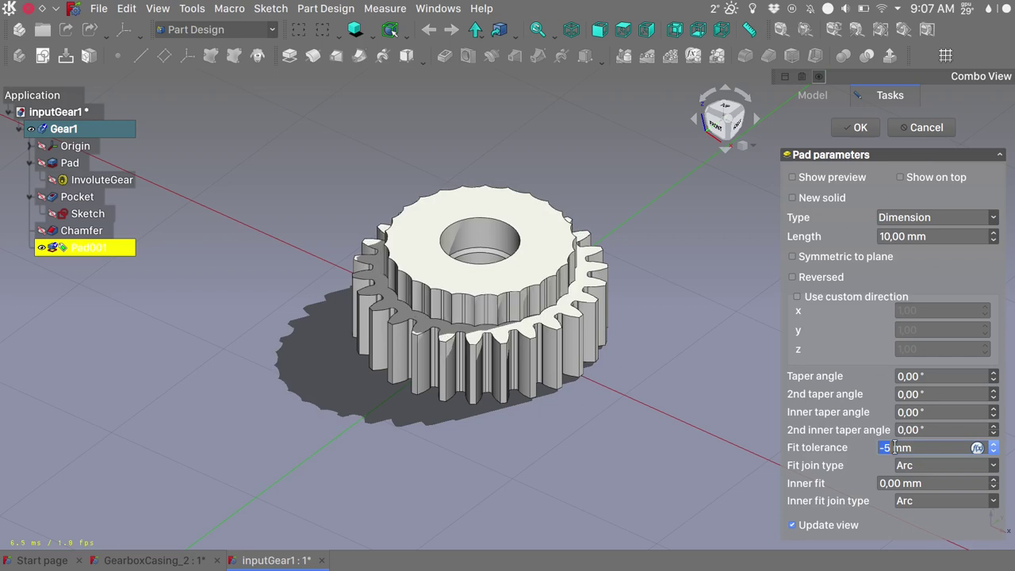
left_click(847, 131)
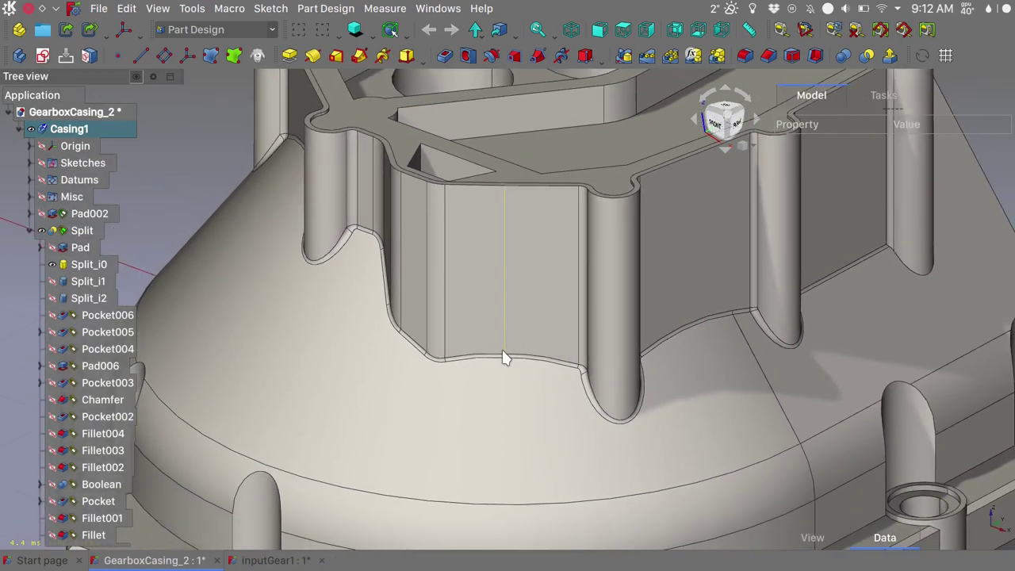
In Preferences > Display > UI, set the tree item background to #6e6e6e with alpha 20 and apply.
scroll(502, 357, "down", 5)
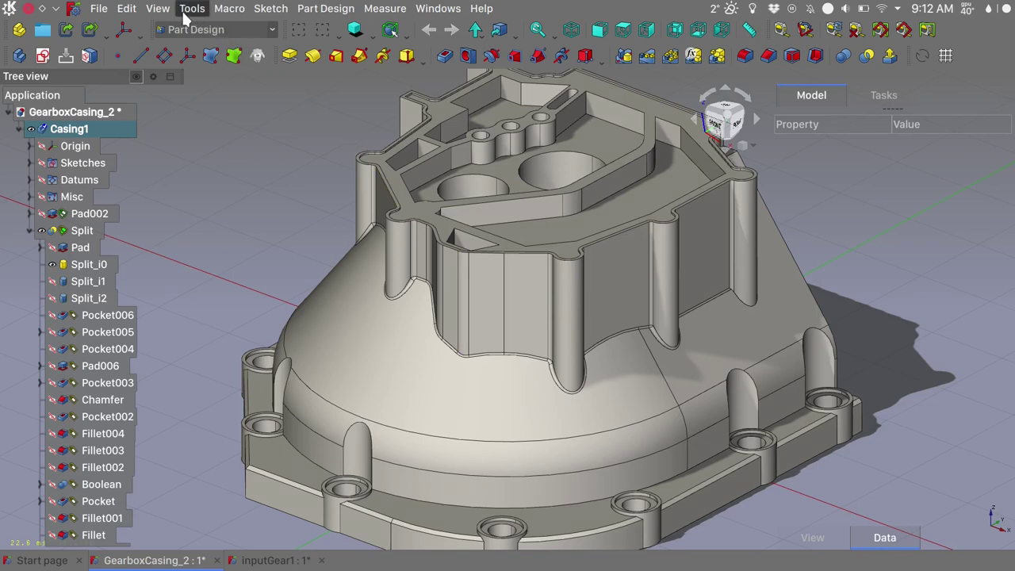
left_click(128, 9)
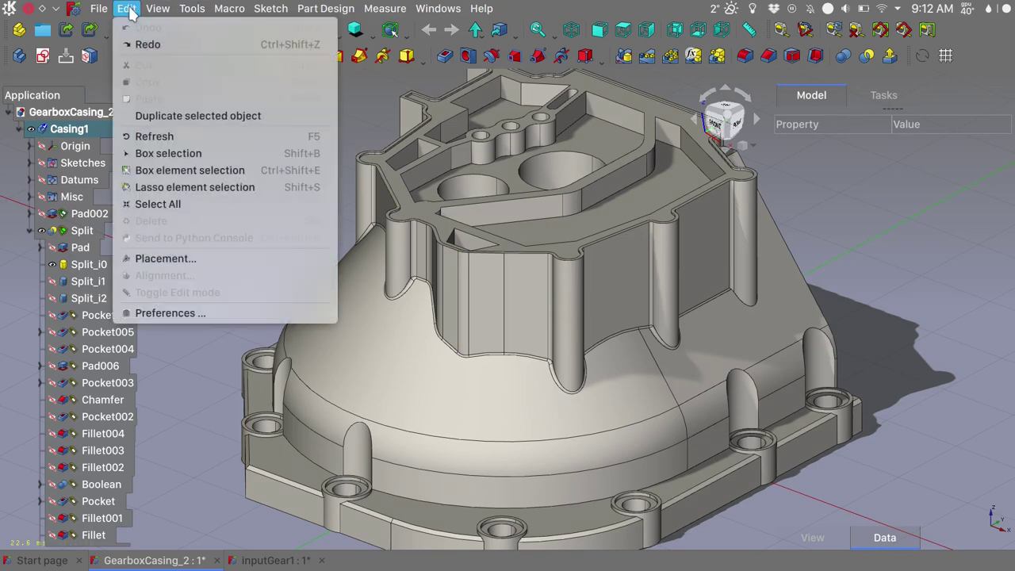
left_click(214, 314)
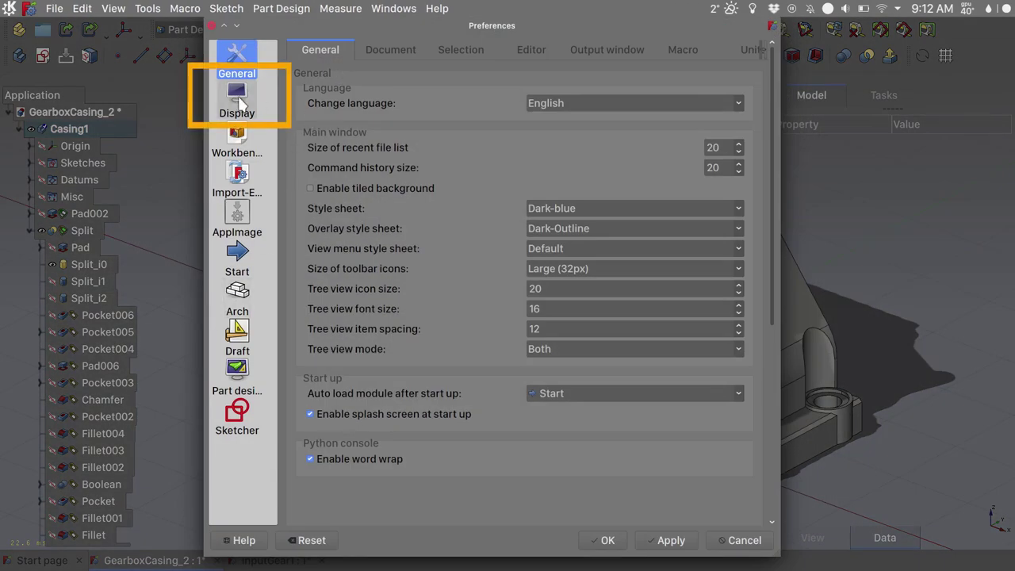
left_click(238, 101)
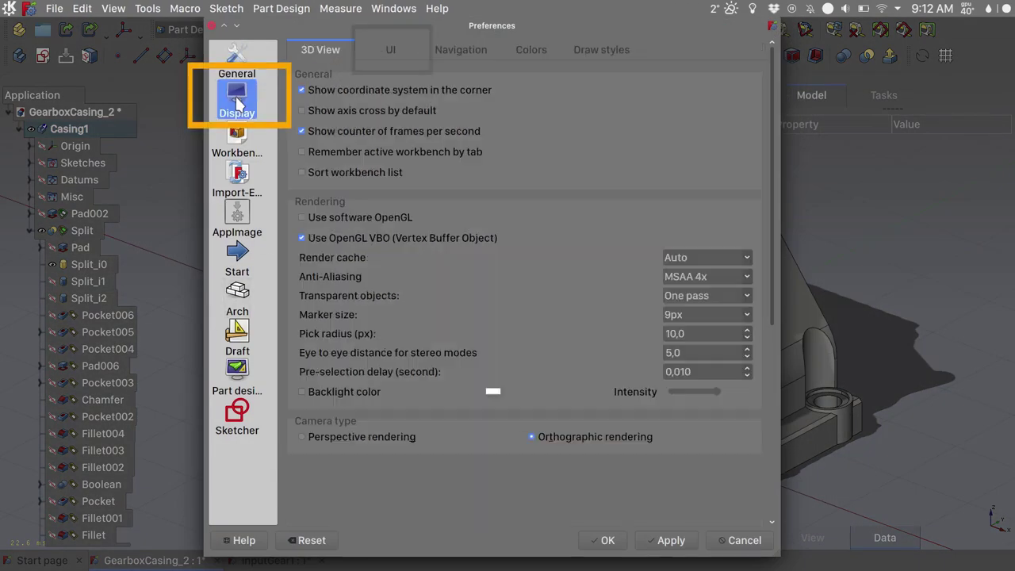
left_click(390, 49)
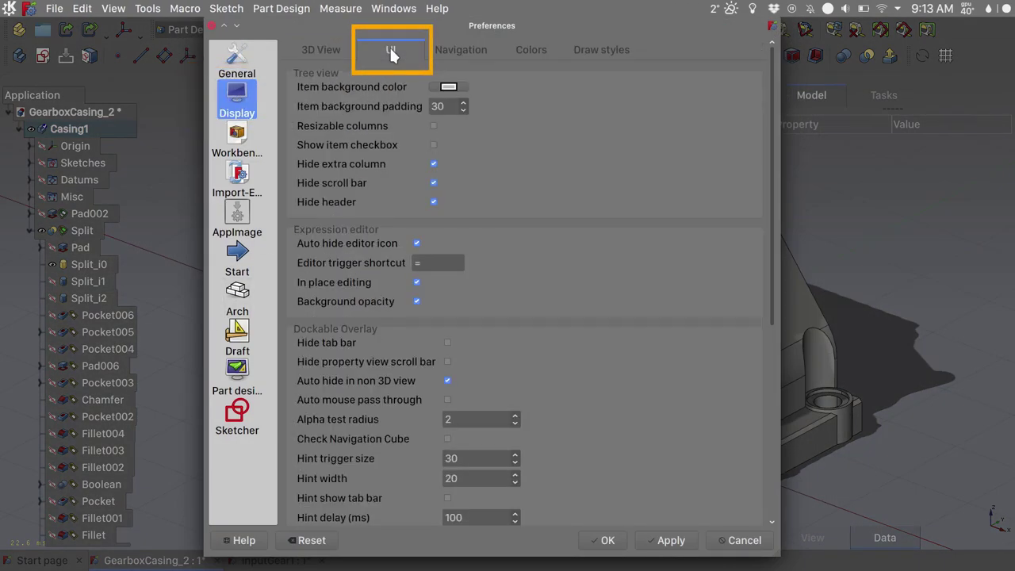
left_click(448, 87)
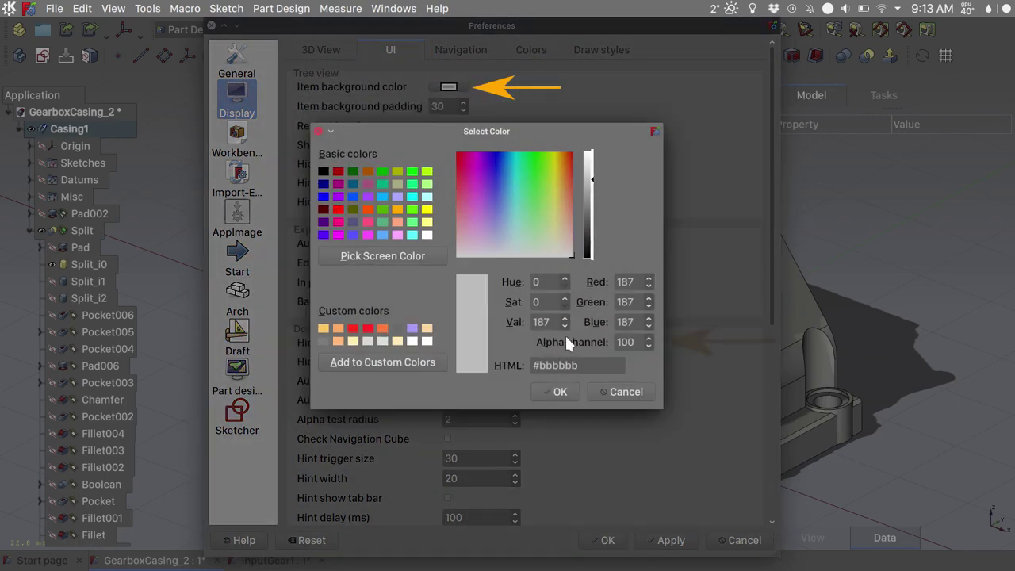
left_click(419, 255)
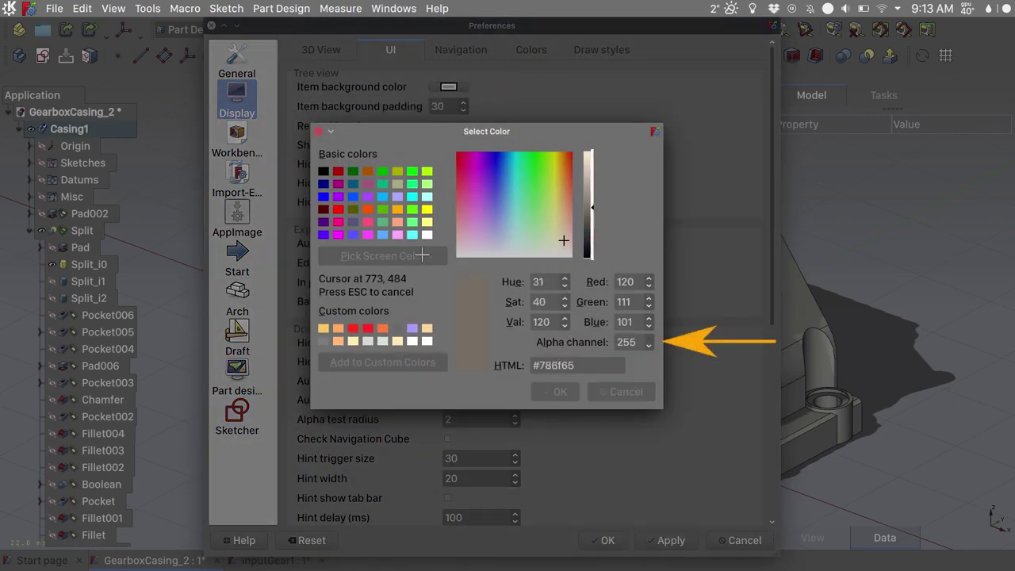
left_click(627, 200)
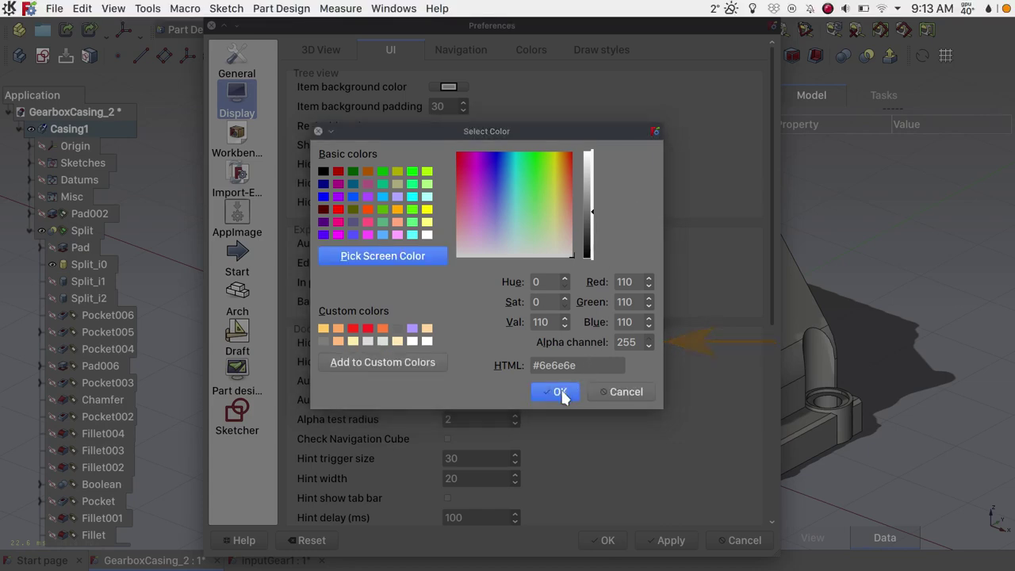
double_click(635, 342)
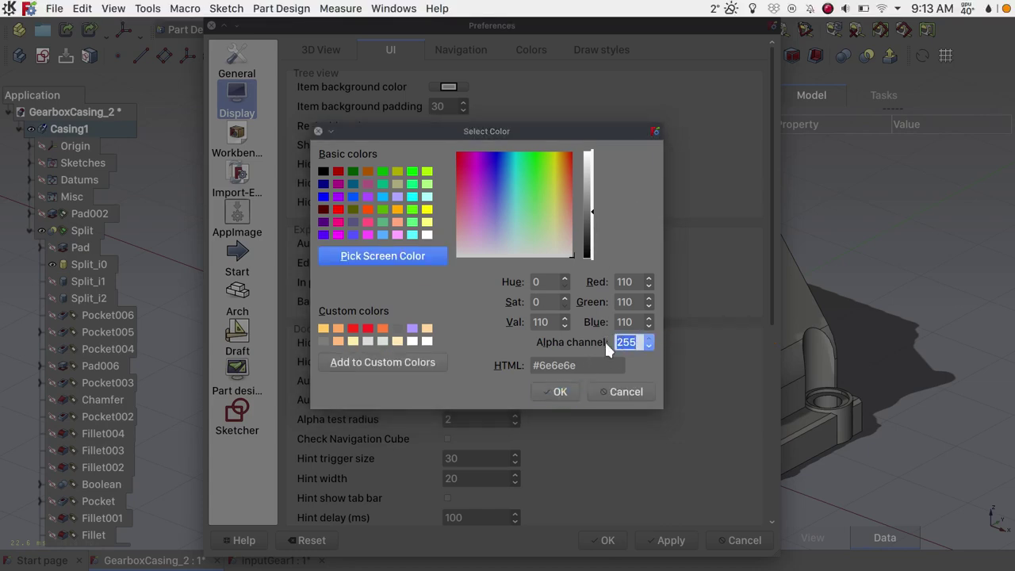
type("20")
left_click(559, 389)
left_click(669, 540)
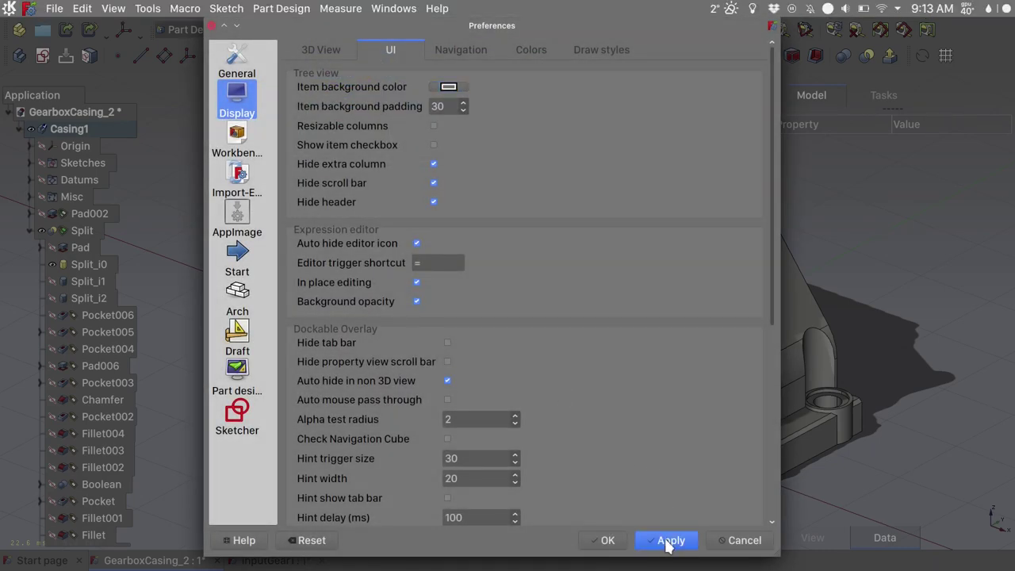
Close the preferences, select a casing column face and show the Selection View panel.
left_click(605, 540)
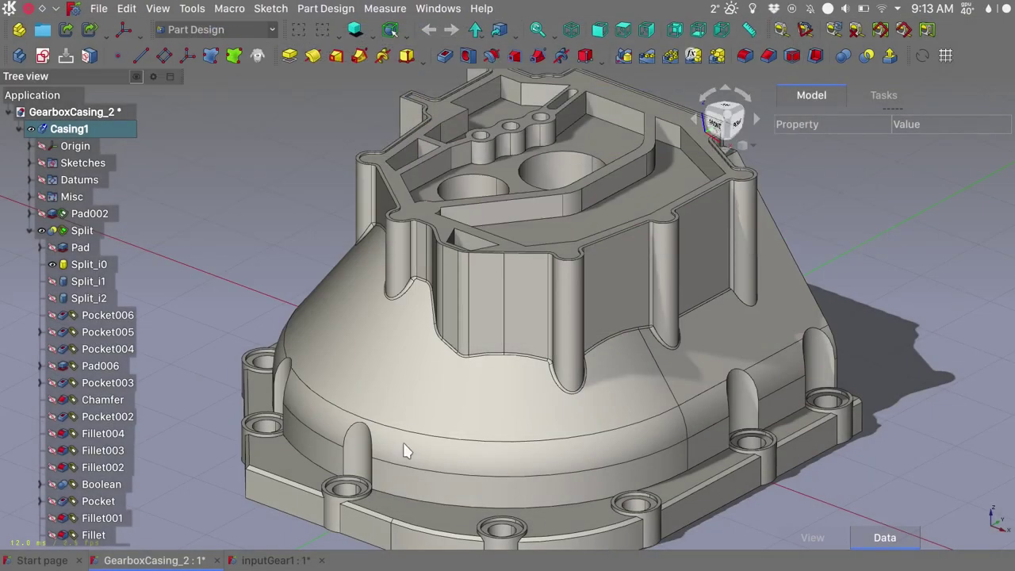
left_click(449, 302)
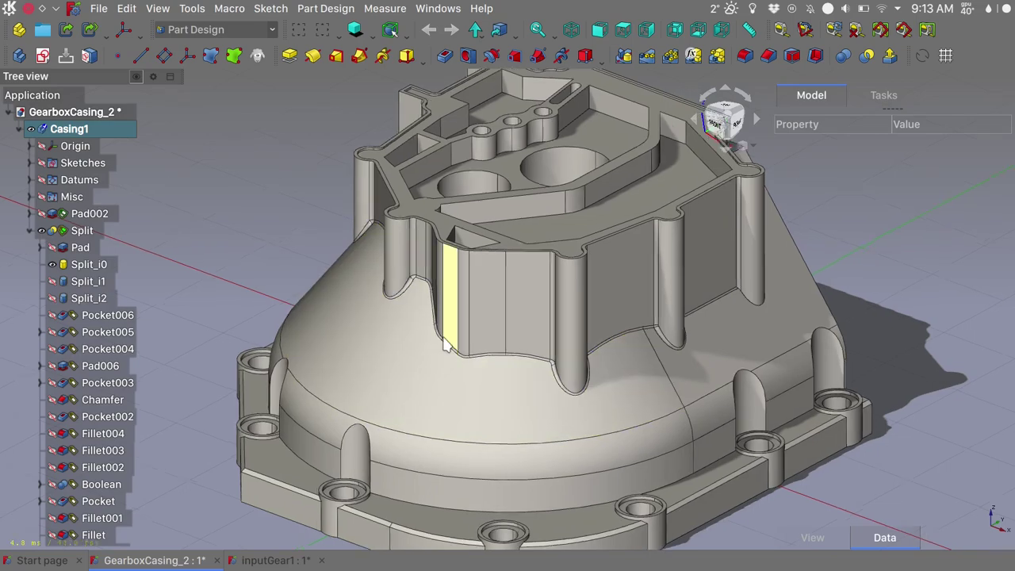
scroll(449, 309, "up", 5)
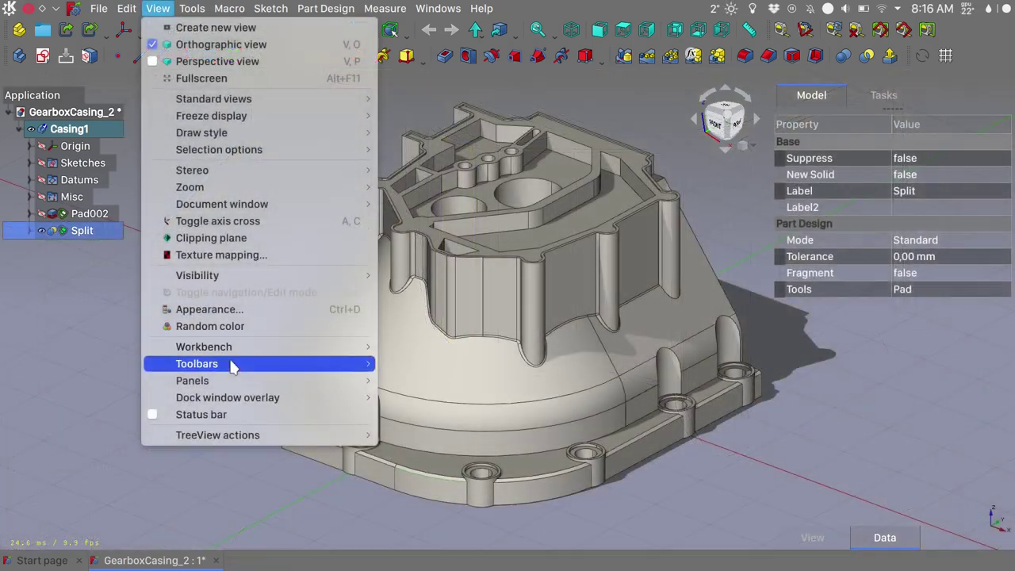
mouse_move(232, 382)
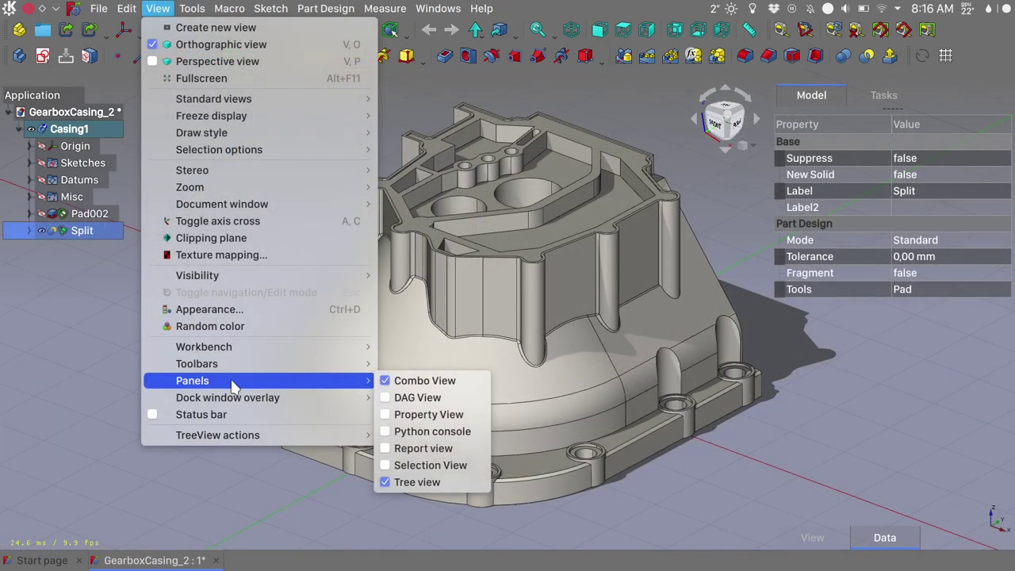
left_click(431, 465)
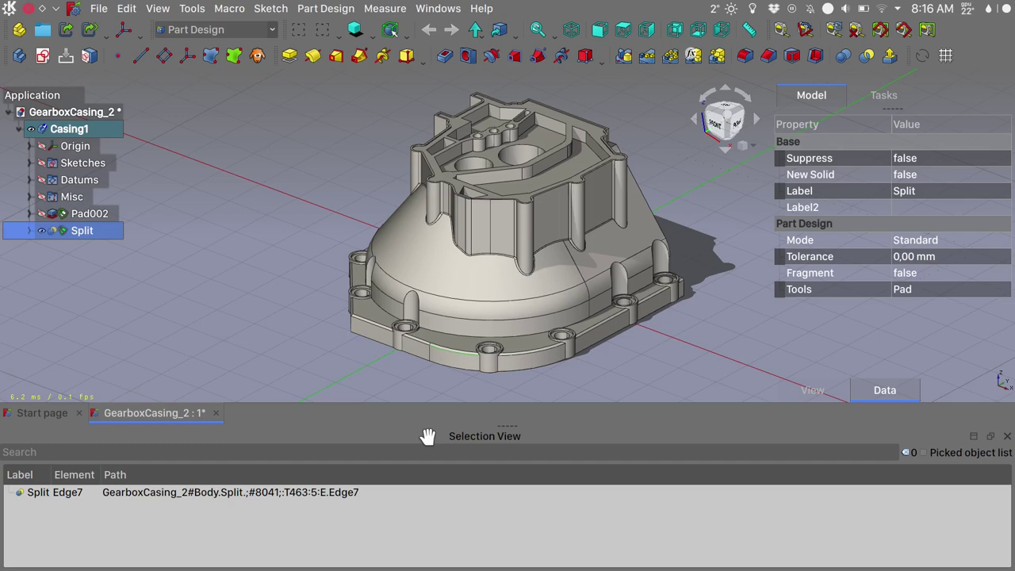
Move the Selection View between docks, float it, then dock it below the property panel.
left_click_drag(419, 434, 420, 438)
left_click_drag(679, 361, 916, 270)
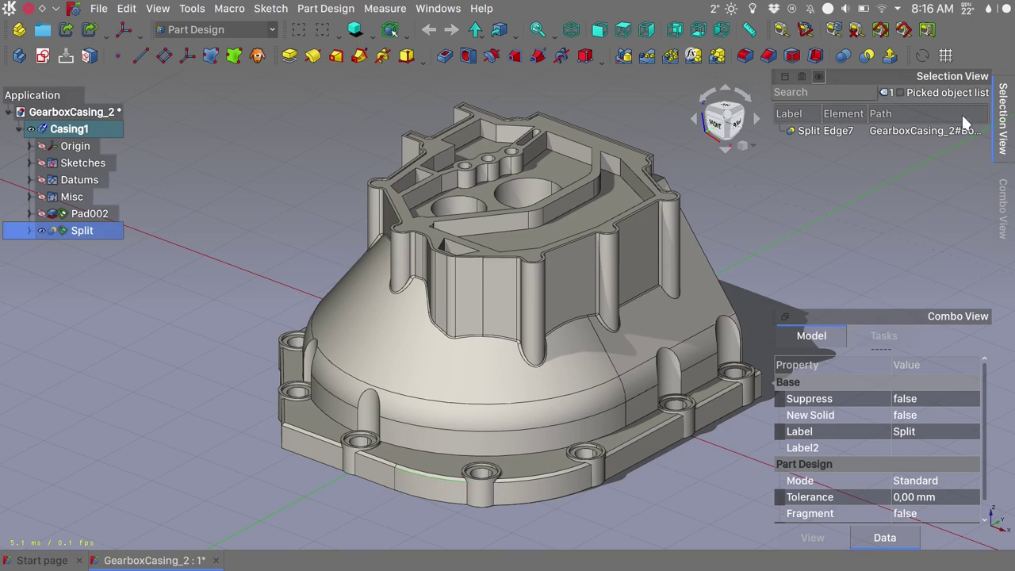
left_click_drag(901, 76, 713, 121)
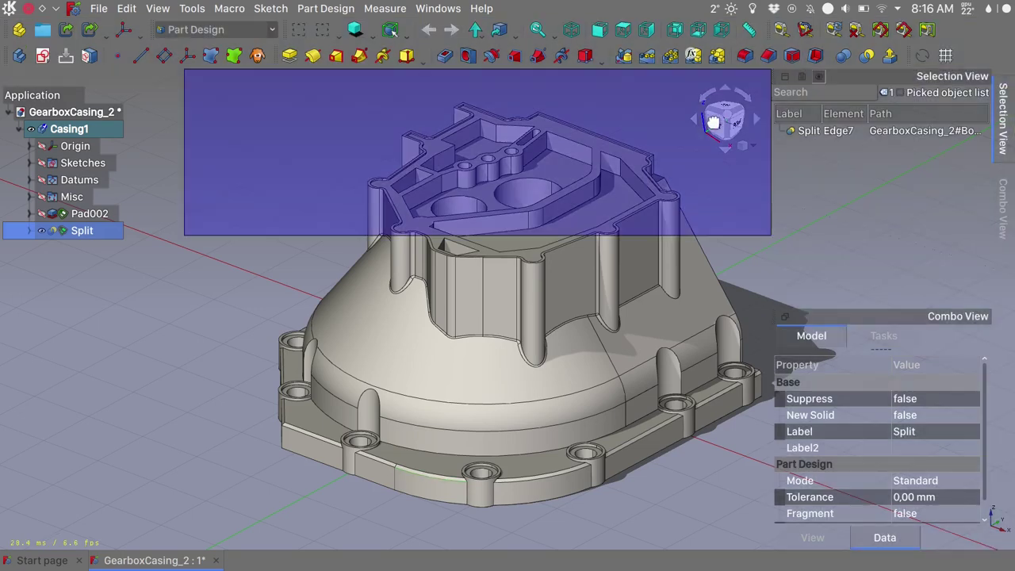
left_click_drag(681, 163, 613, 229)
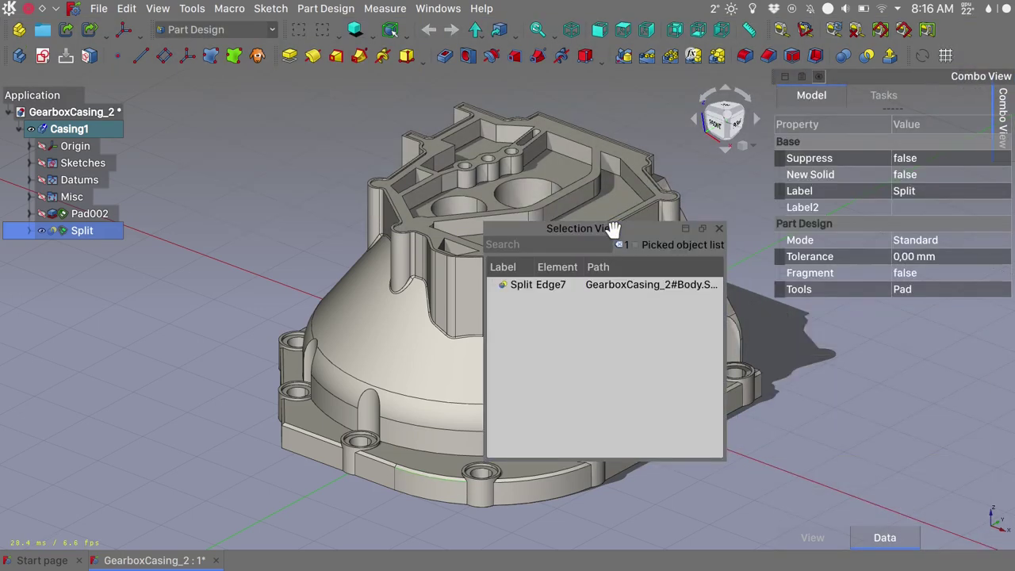
left_click(684, 229)
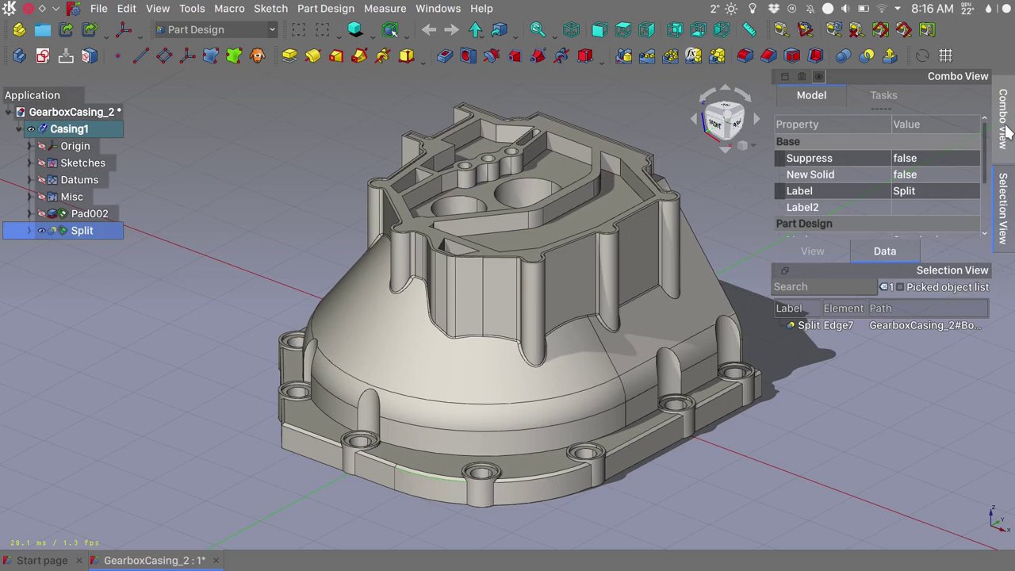
Switch the right dock between Combo View and Selection View and enlarge the property panel.
left_click(1003, 119)
left_click(1004, 208)
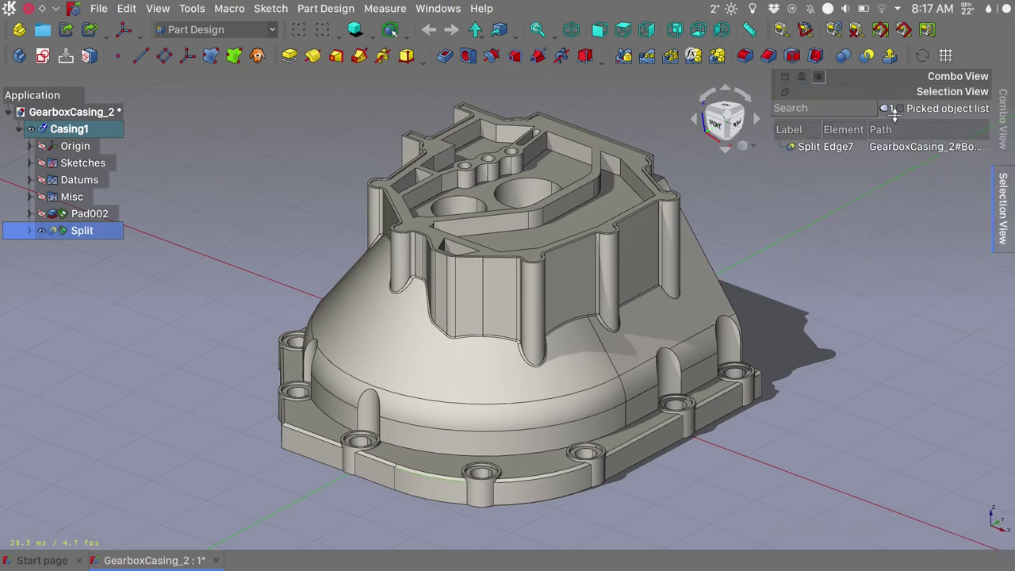
left_click_drag(894, 115, 896, 151)
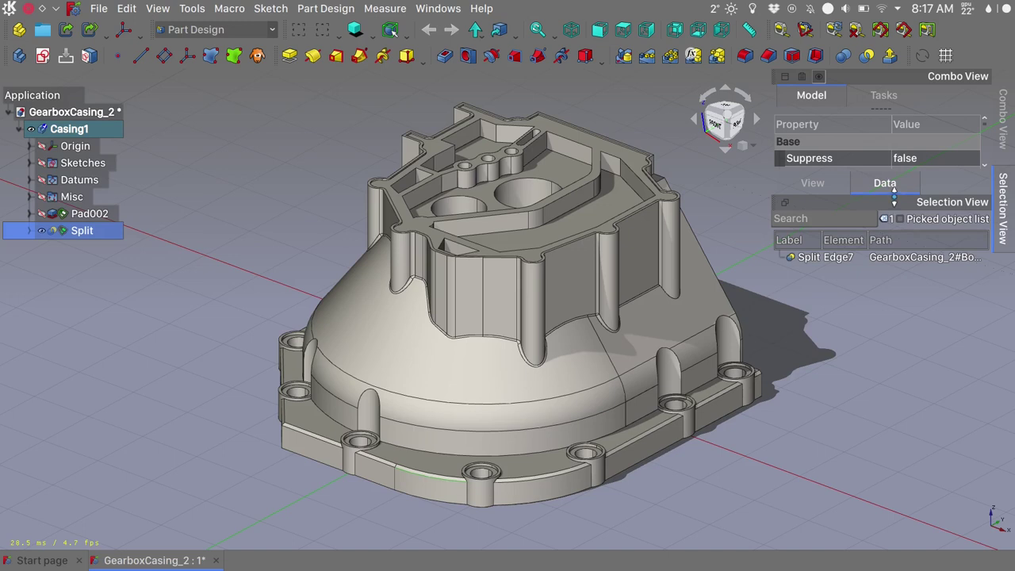
left_click_drag(895, 190, 549, 276)
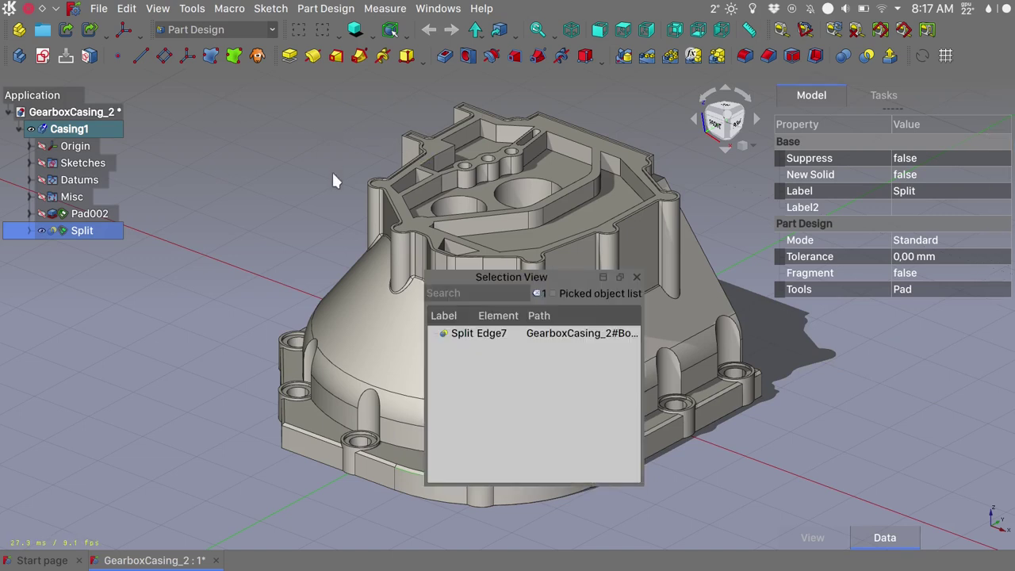
Show the Python console panel from View > Panels.
left_click(158, 10)
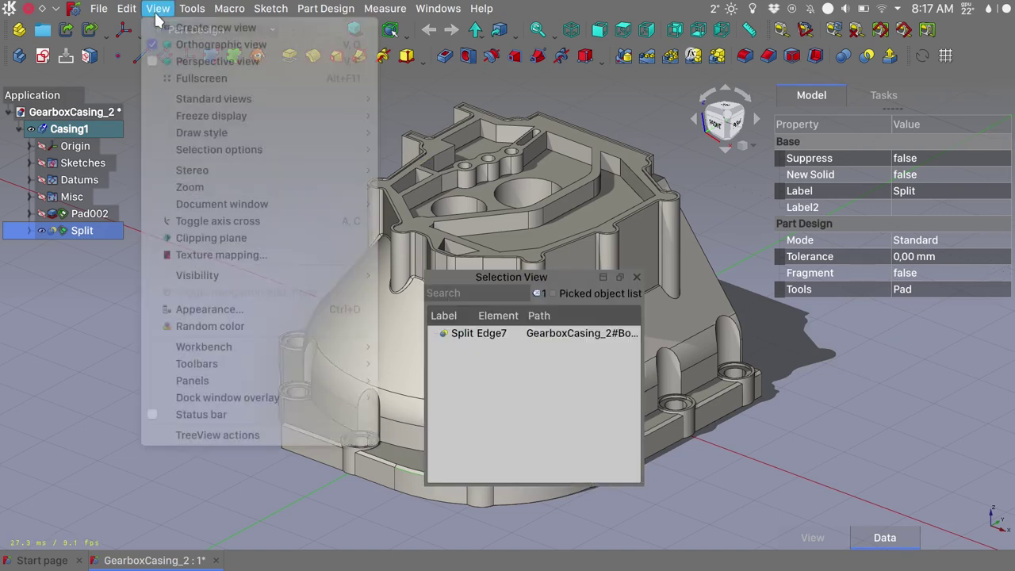
mouse_move(257, 382)
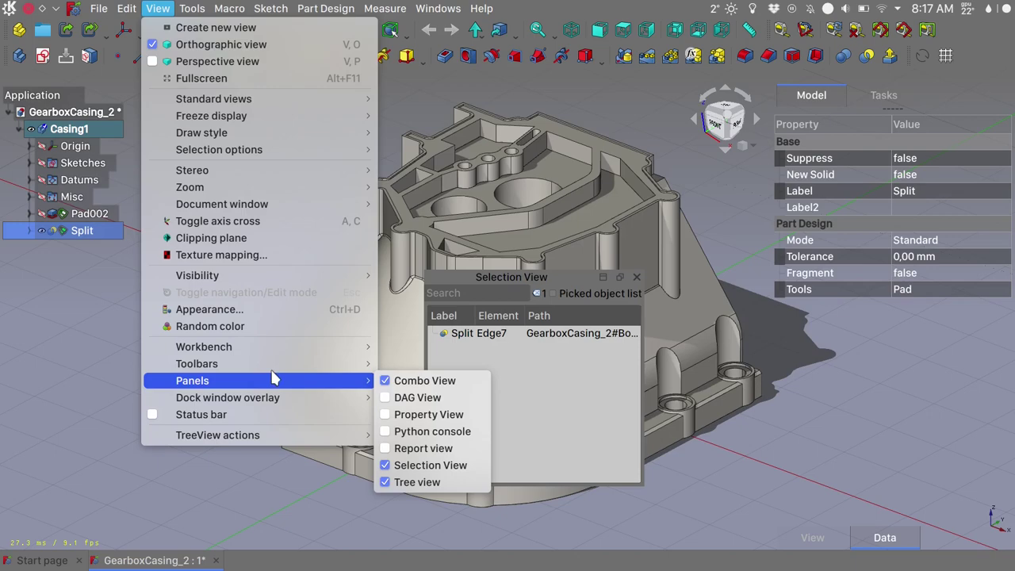
left_click(445, 434)
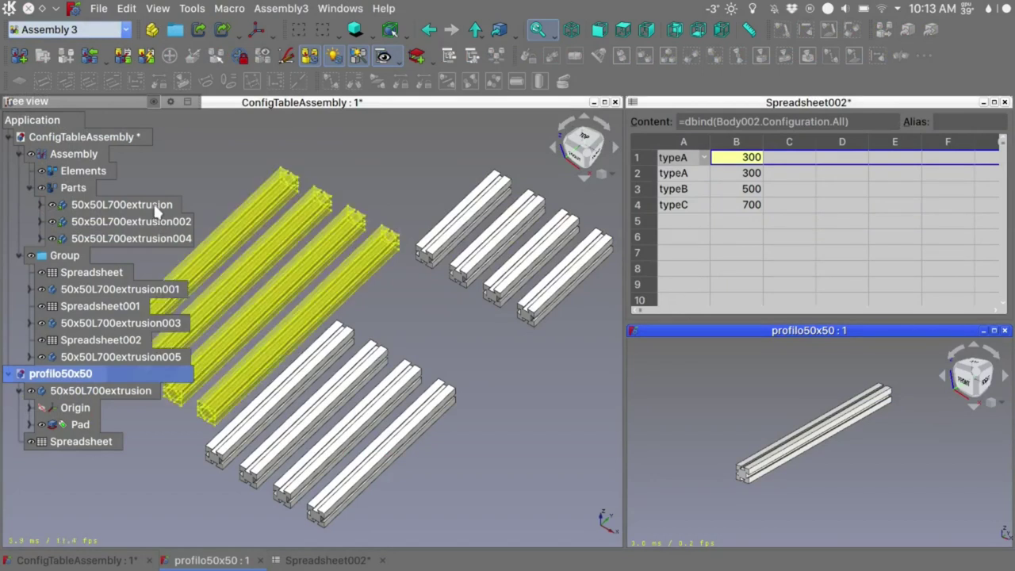
Set the first extrusion link's Configuration to typeA.
left_click(157, 208)
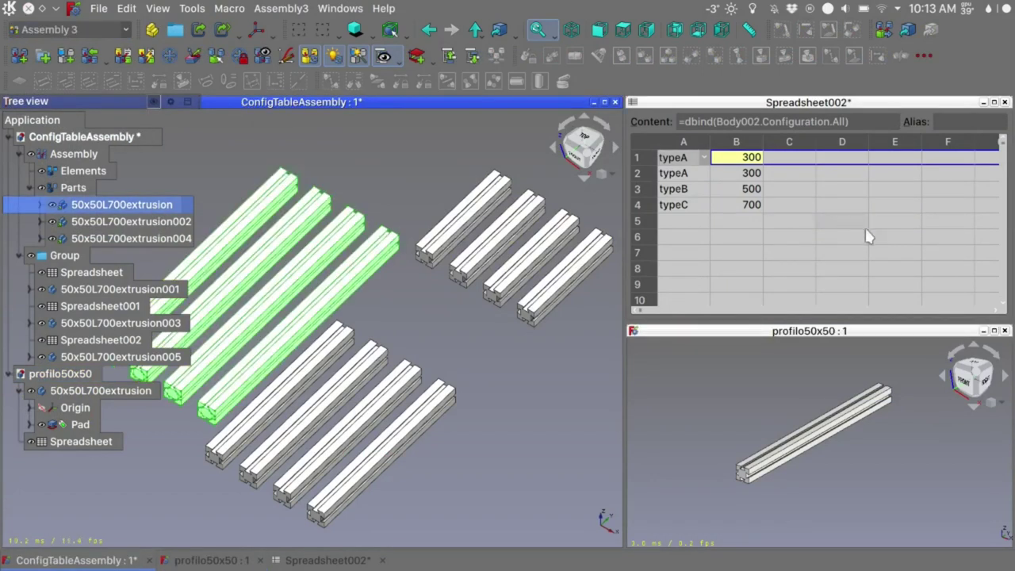
mouse_move(1013, 249)
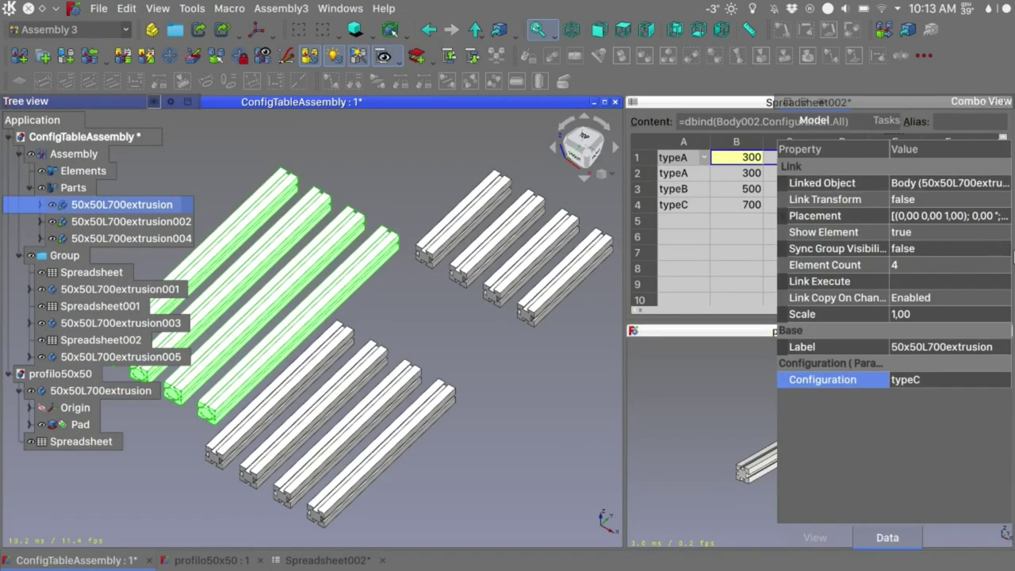
left_click(907, 379)
left_click(906, 379)
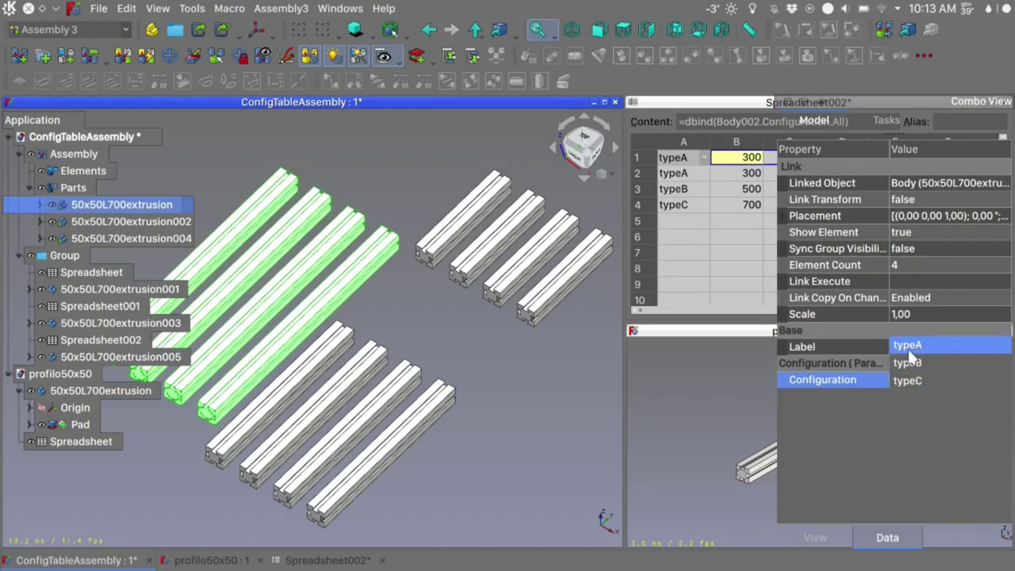
left_click(909, 348)
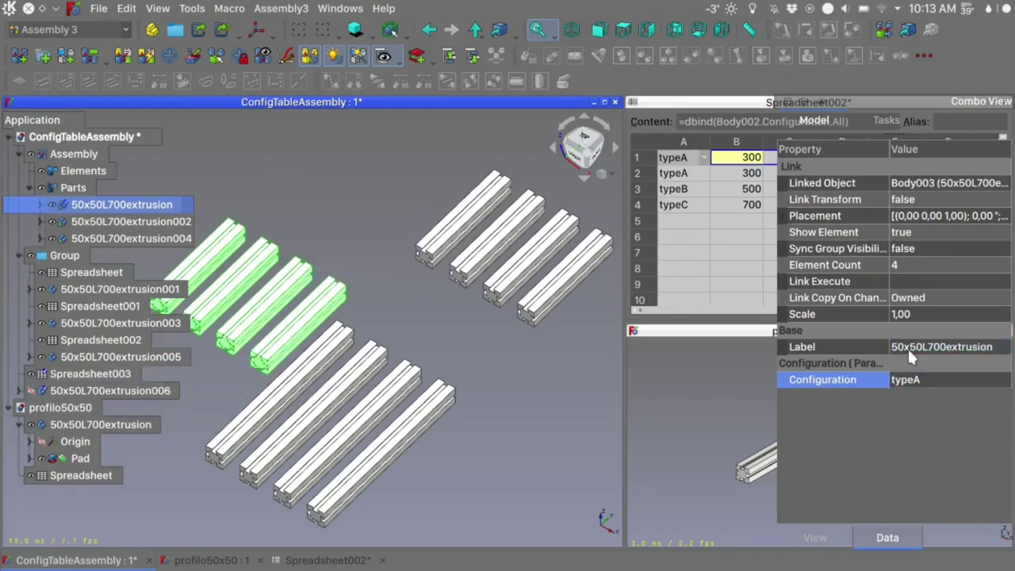
Set 50x50L700extrusion002's Configuration to typeC.
left_click(176, 226)
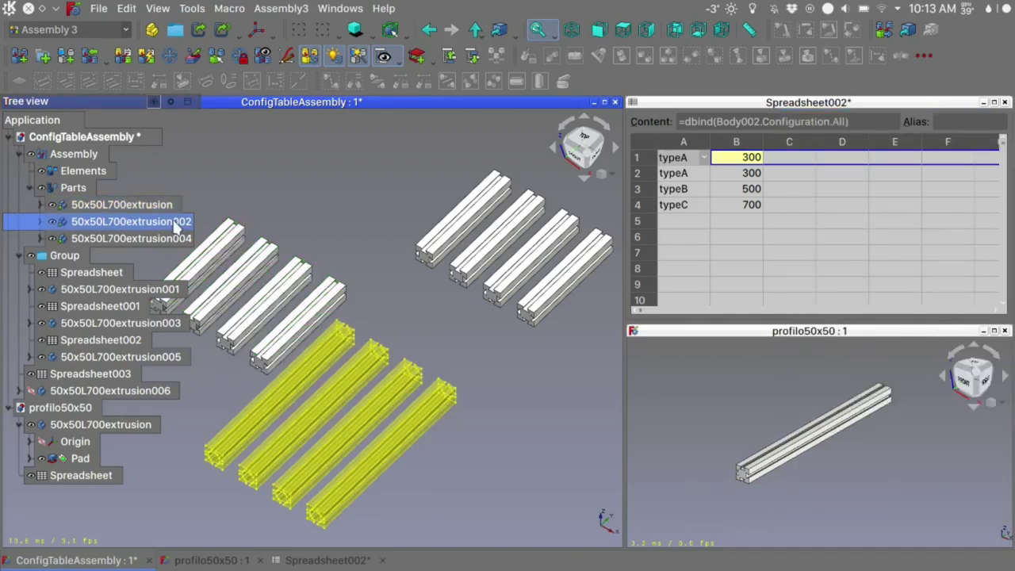
mouse_move(997, 283)
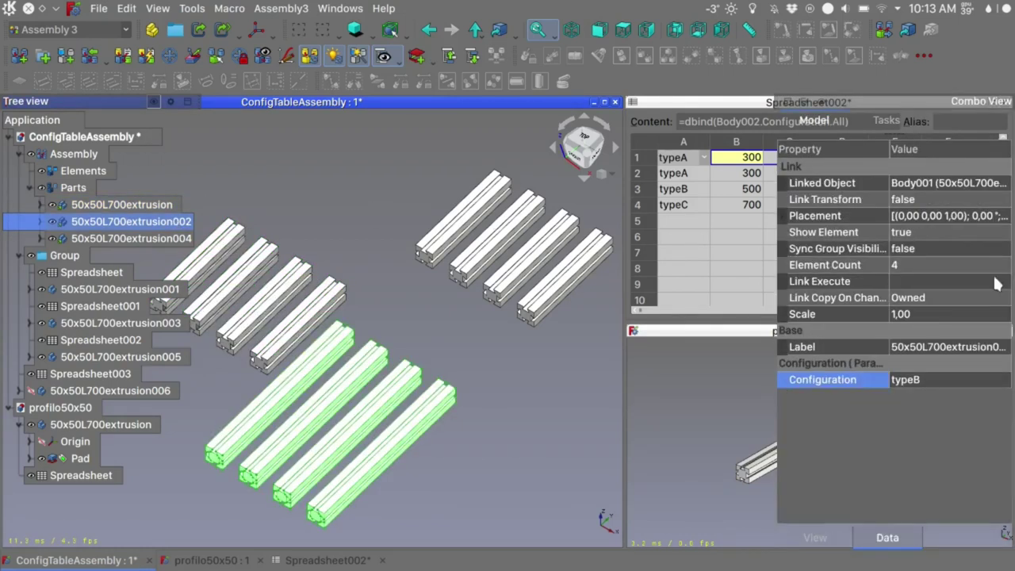
left_click(918, 377)
left_click(917, 378)
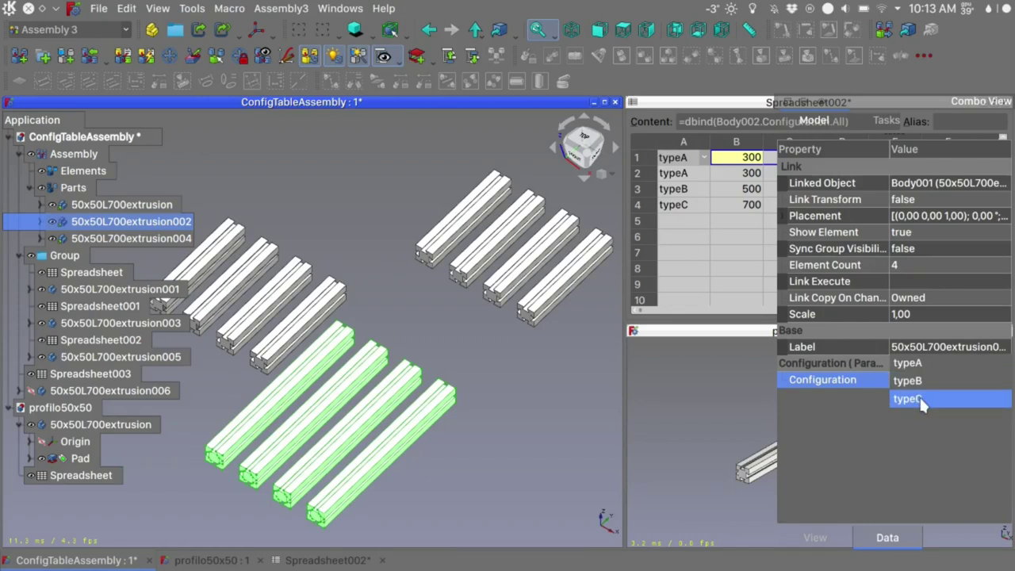
left_click(920, 396)
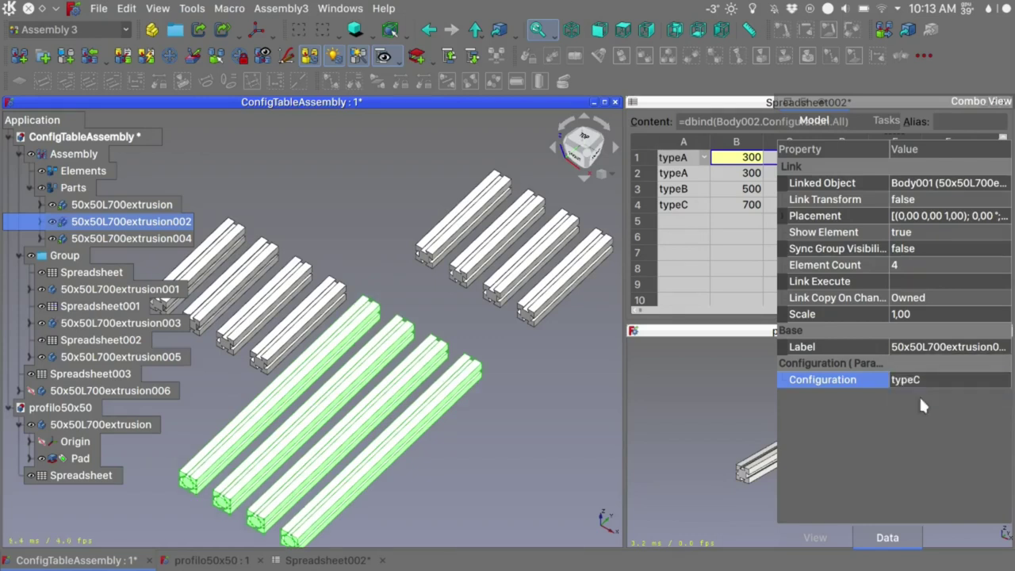
Set 50x50L700extrusion004's Configuration to typeB.
left_click(568, 363)
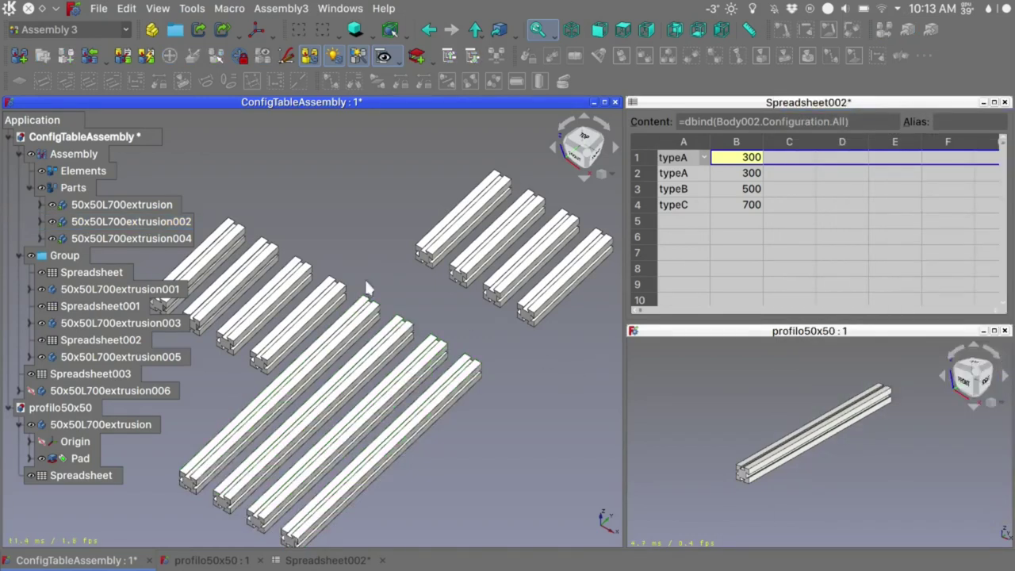
left_click(152, 237)
mouse_move(1010, 274)
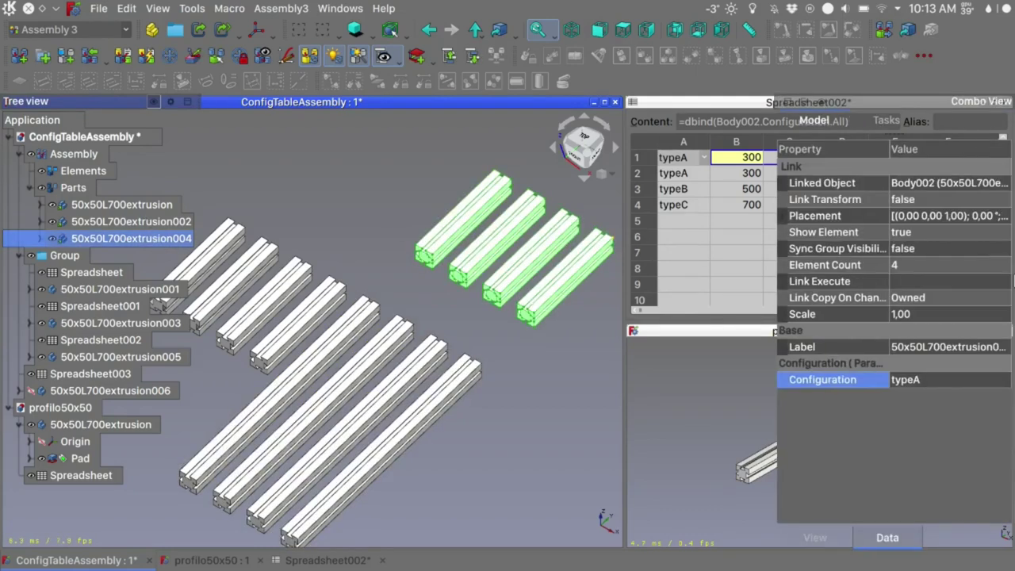
left_click(901, 380)
left_click(901, 381)
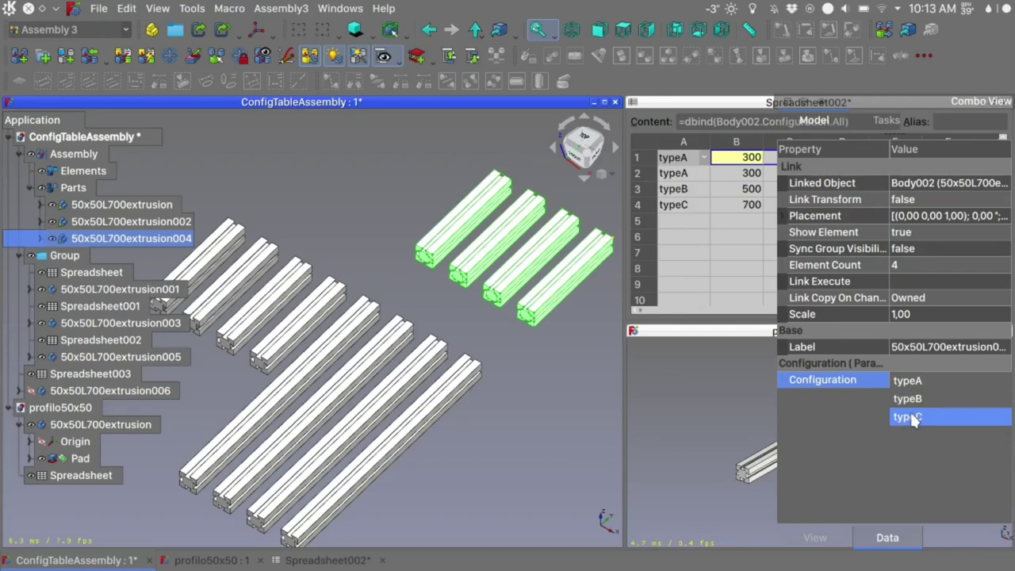
left_click(912, 399)
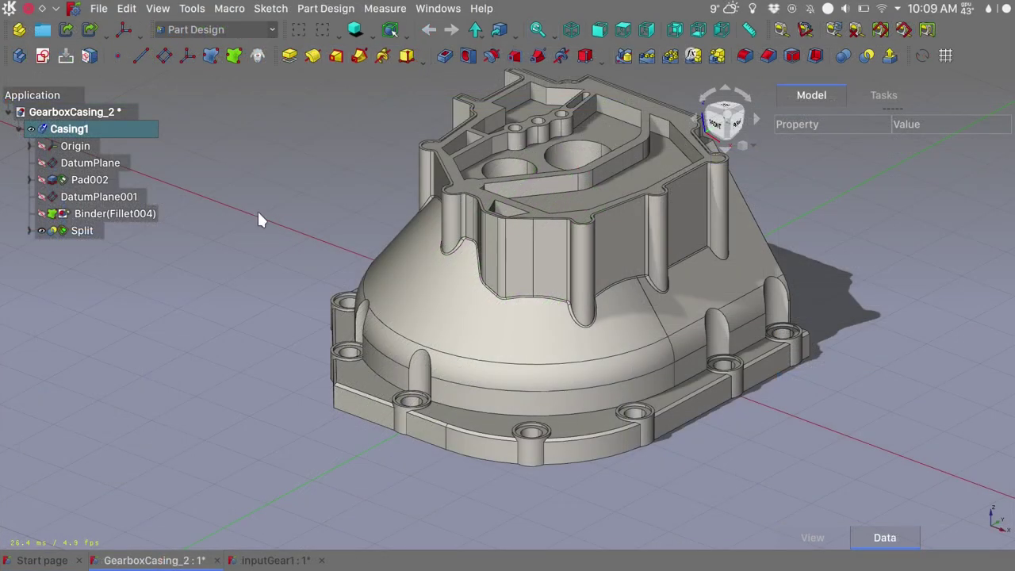
Toggle Casing1's auto auxiliary group and expand the Sketches, Datums and Misc folders.
right_click(70, 131)
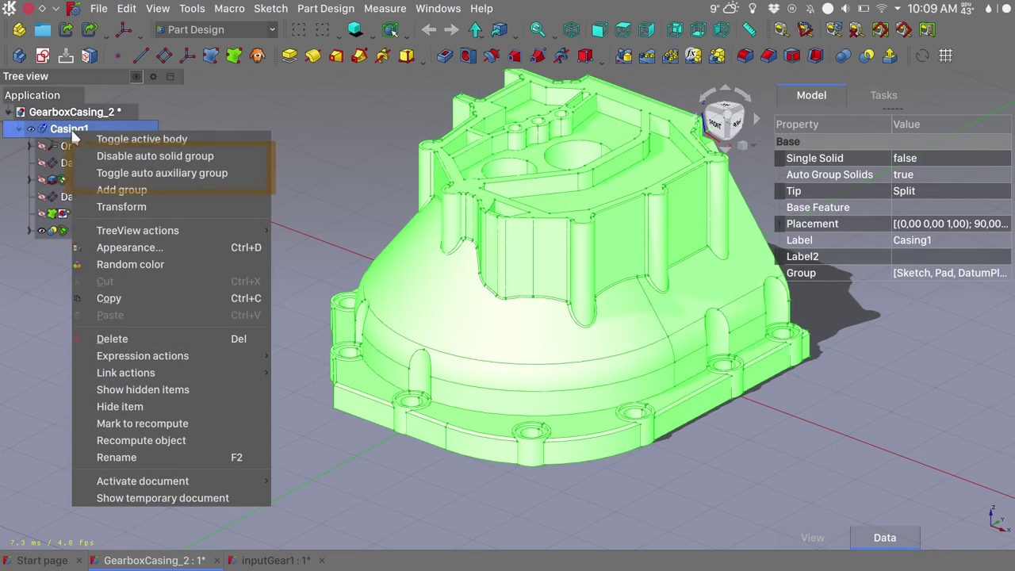
left_click(131, 174)
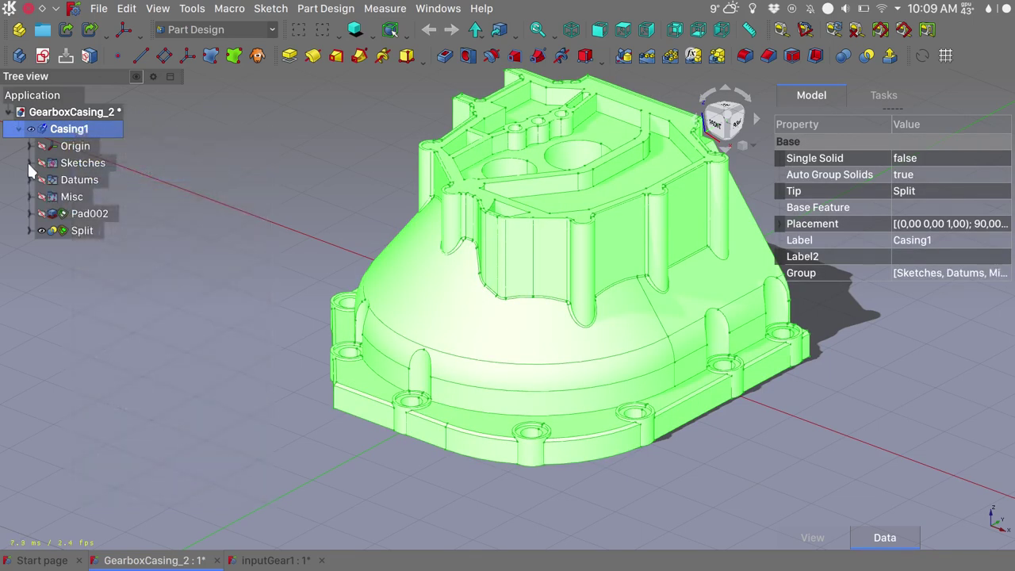
left_click(30, 163)
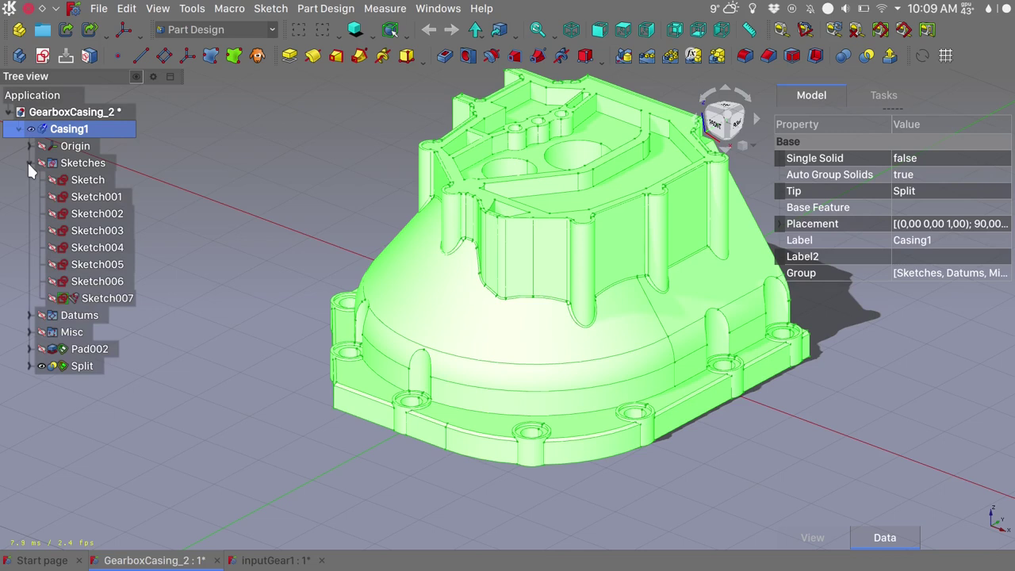
left_click(30, 315)
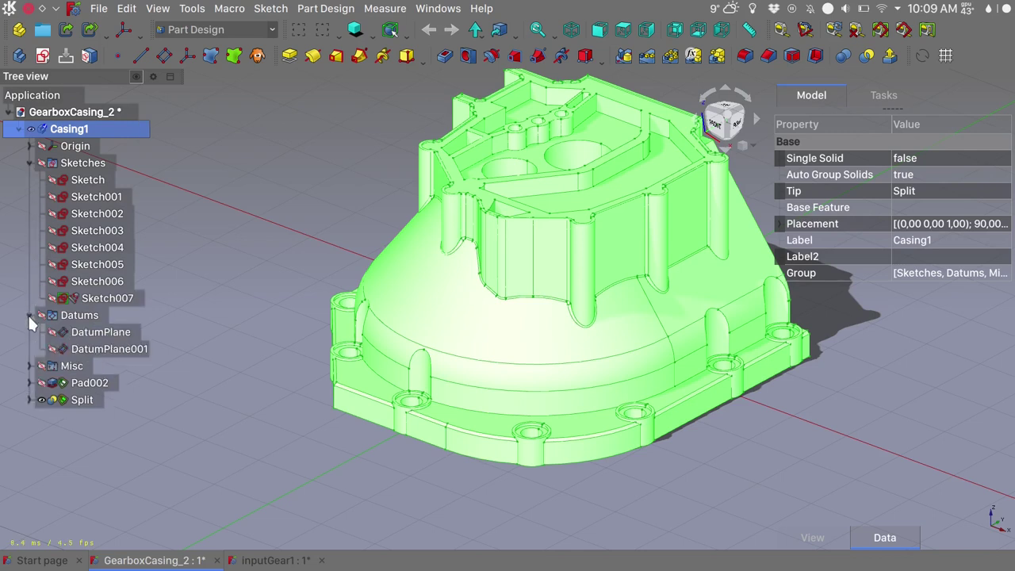
left_click(30, 367)
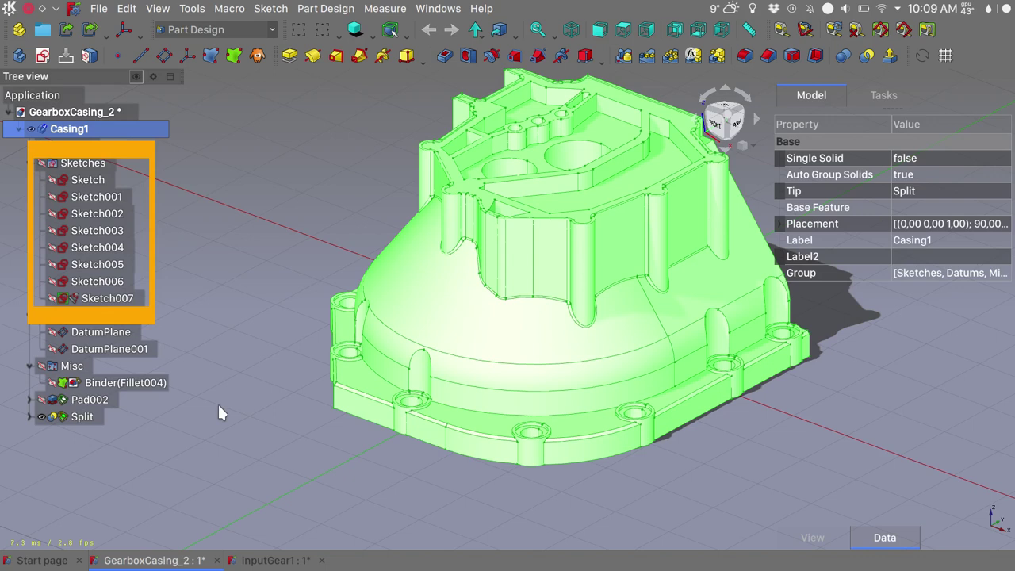
Inspect the properties of Sketch007, Sketch006 and Sketch005.
left_click(123, 298)
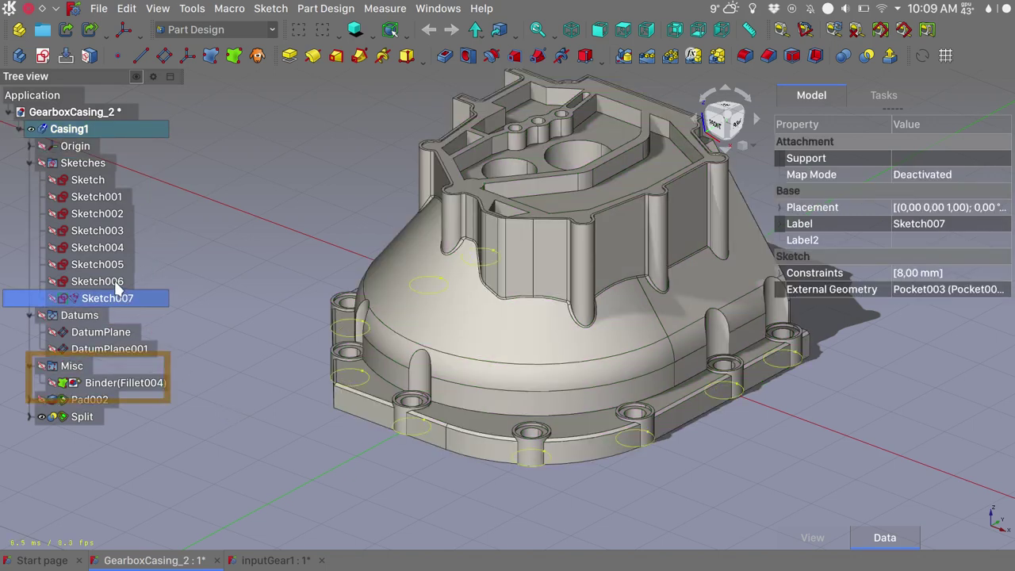
left_click(116, 283)
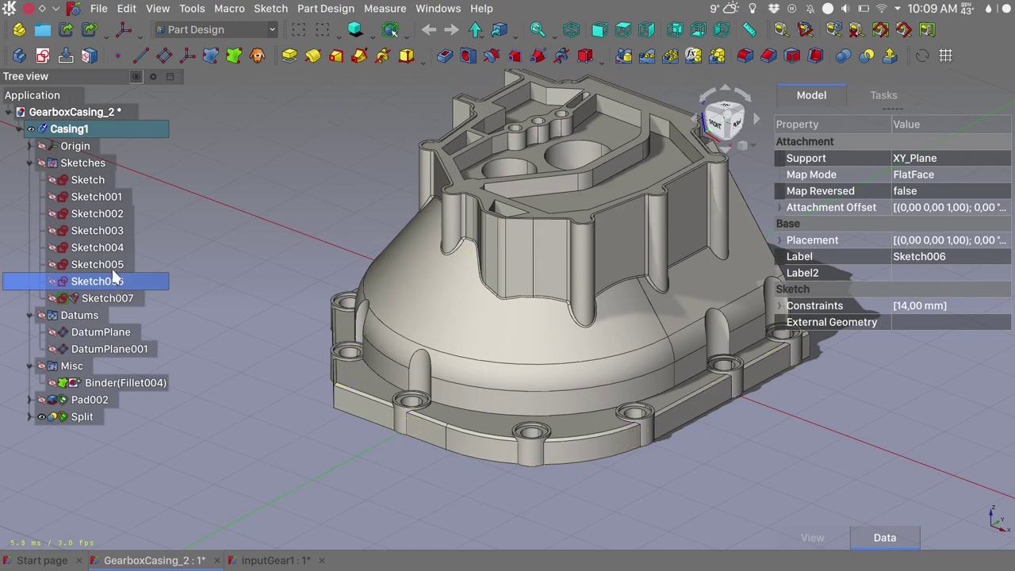
left_click(113, 267)
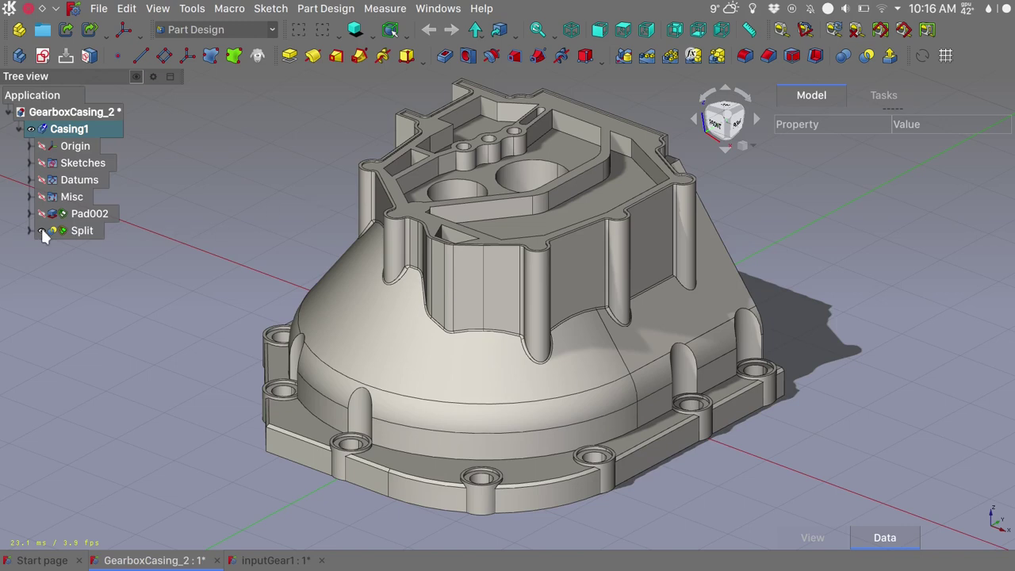
Make the Split feature visible and expand its children.
left_click(41, 230)
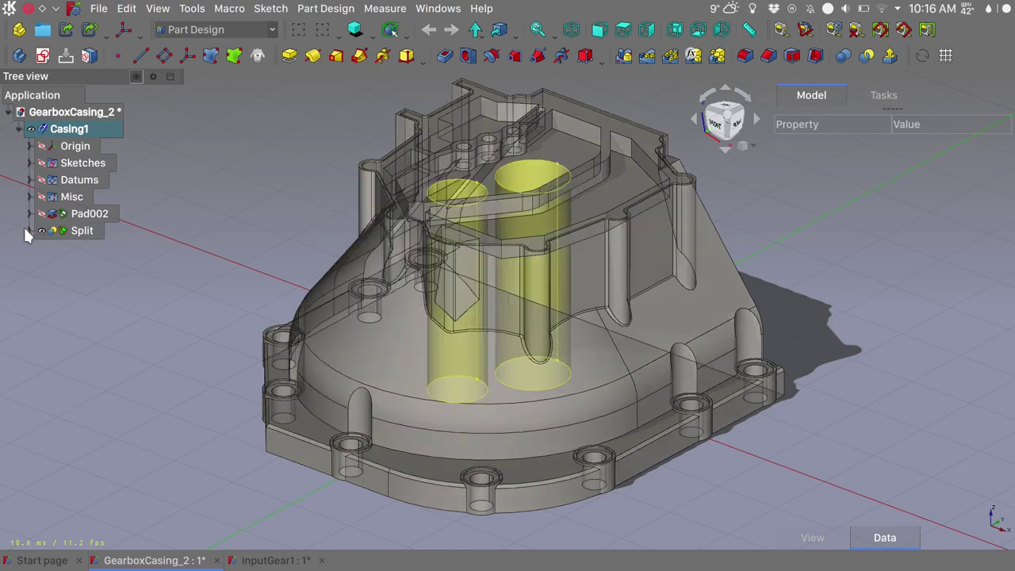
left_click(27, 229)
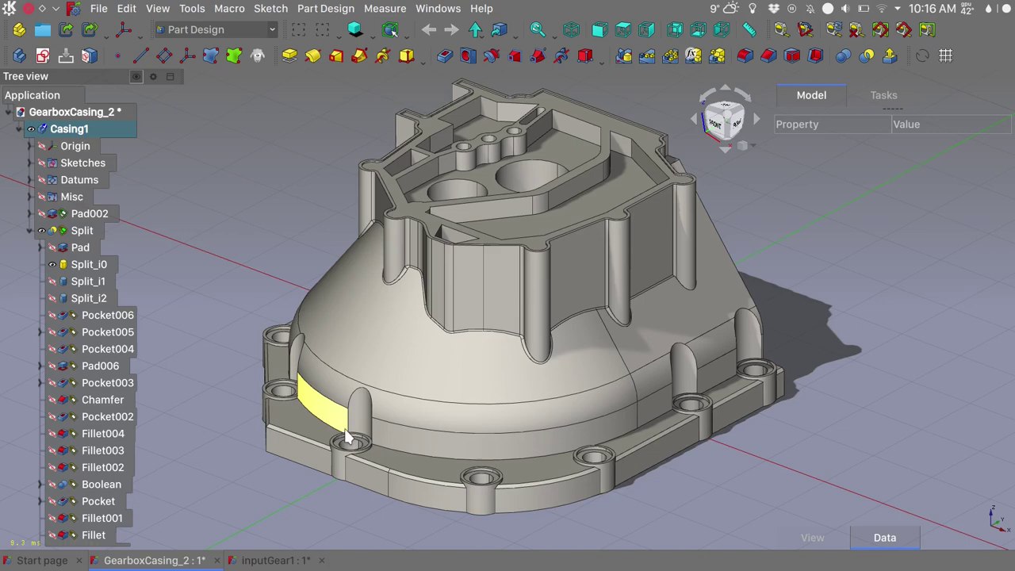
scroll(353, 448, "up", 3)
scroll(354, 446, "up", 5)
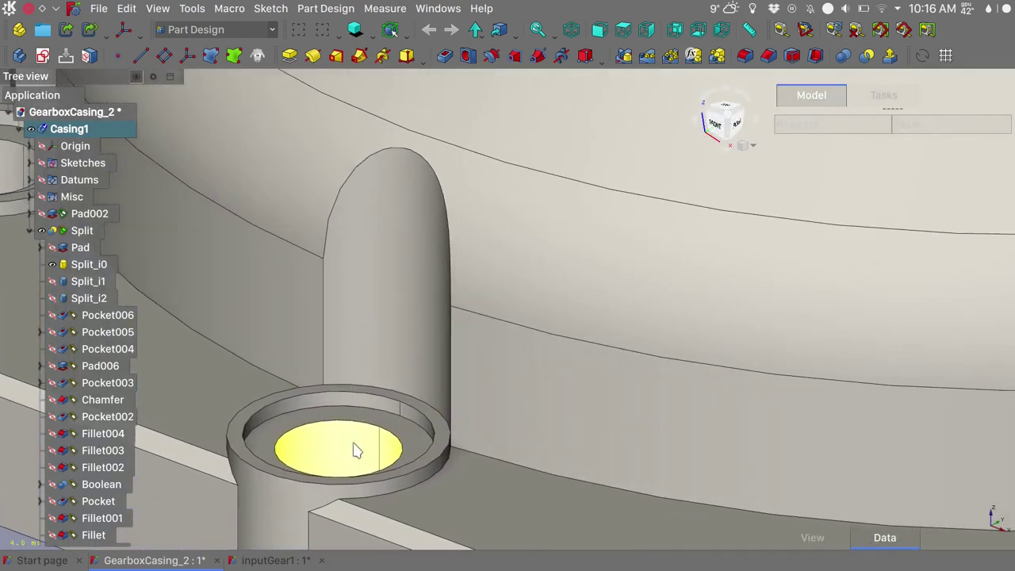
Pad the bolt-hole rim face, then inspect the Pad007 and Split properties.
left_click(383, 426)
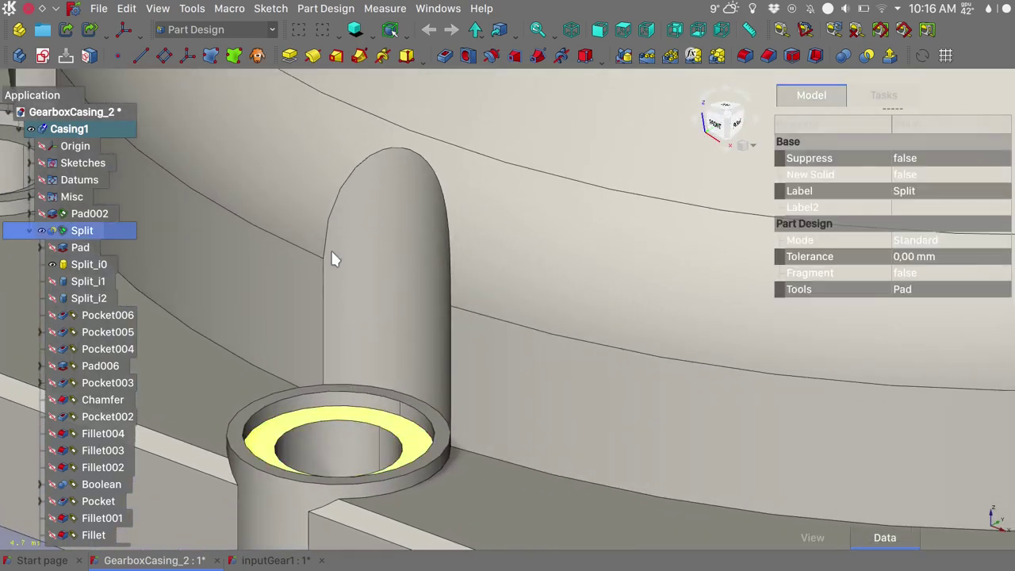
left_click(288, 55)
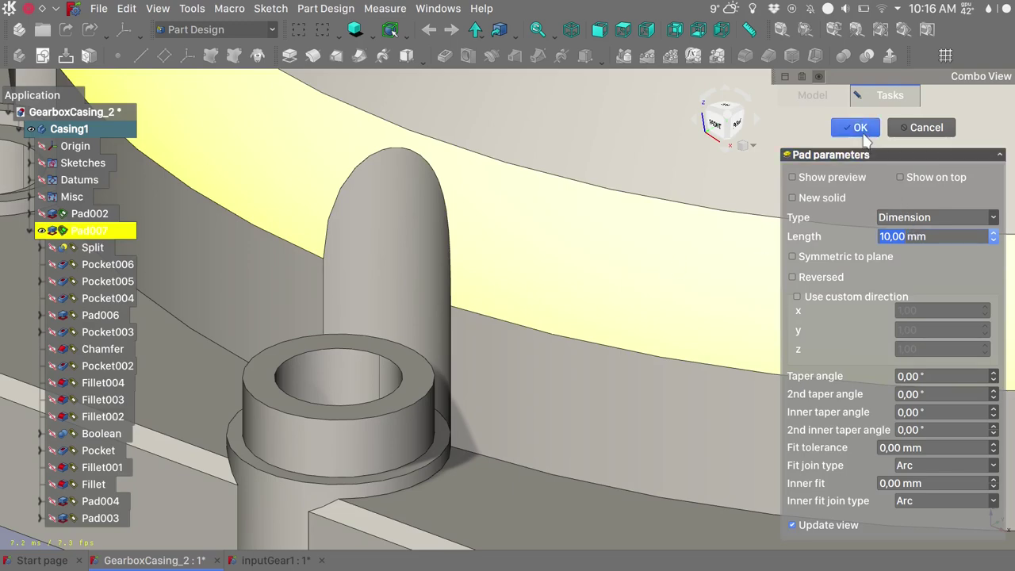
left_click(863, 133)
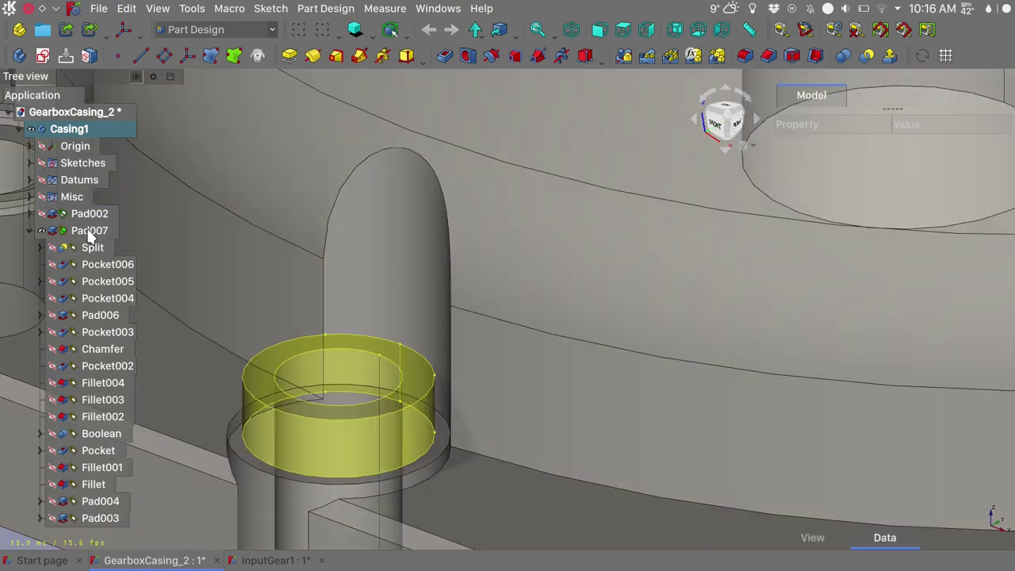
left_click(89, 231)
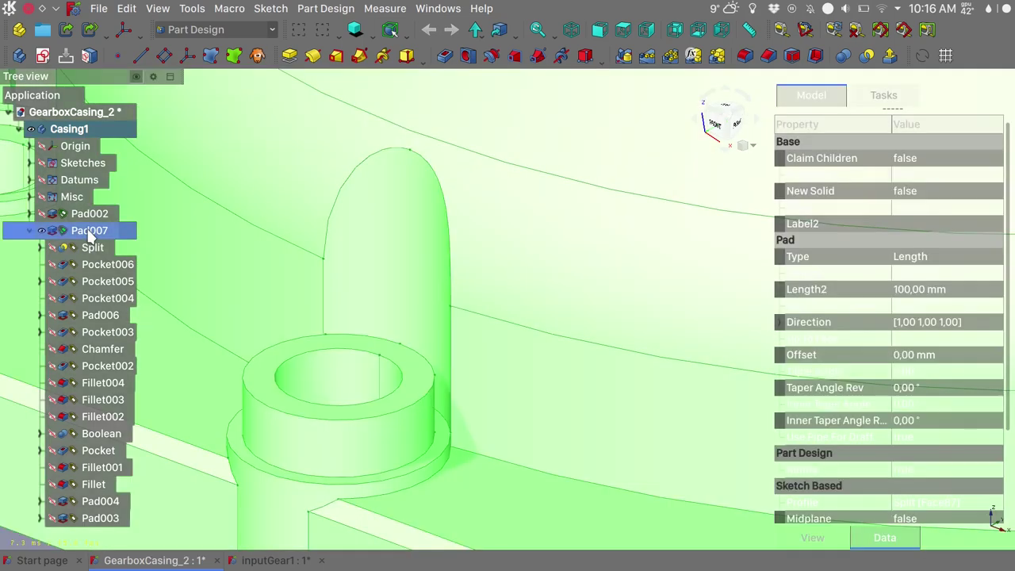
left_click(91, 249)
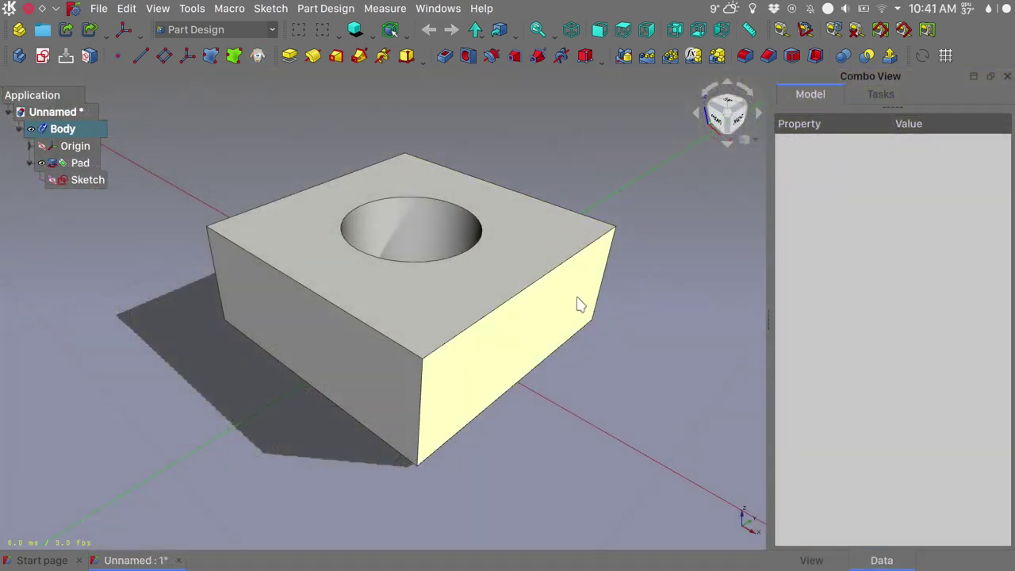
Pad the box's right side face by 10 mm after previewing it, then pick the front face.
left_click(579, 305)
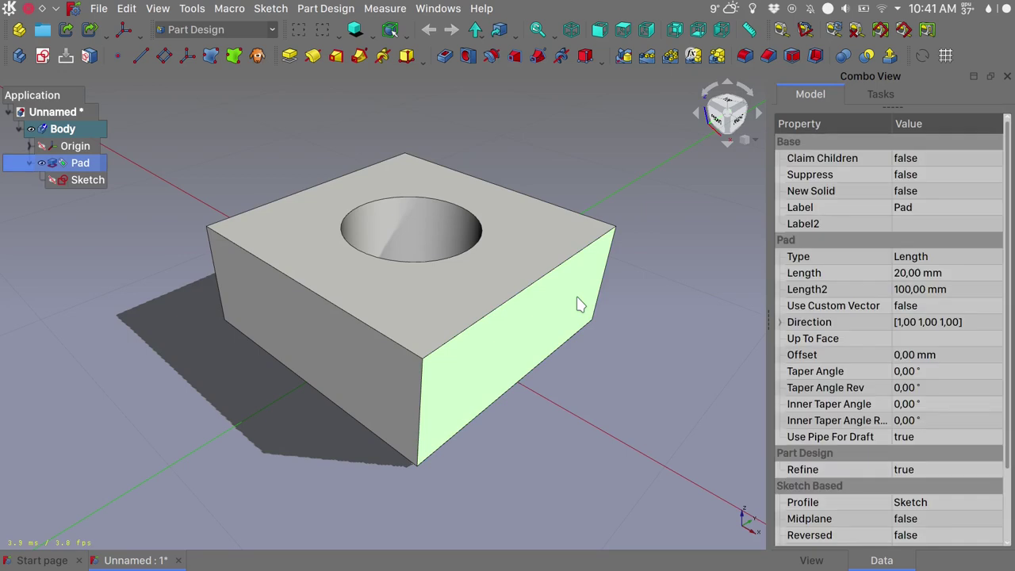
left_click(287, 62)
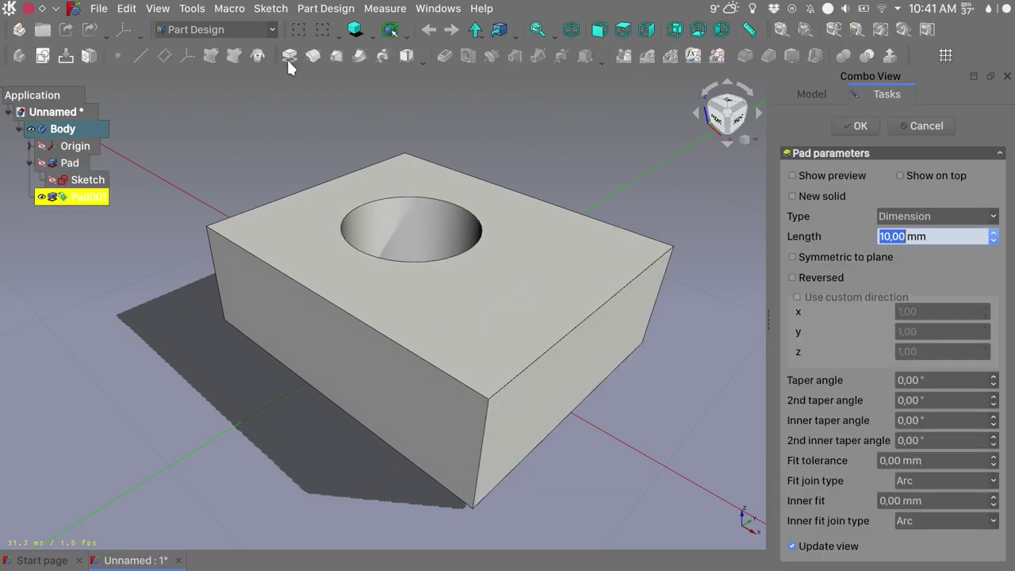
left_click(796, 176)
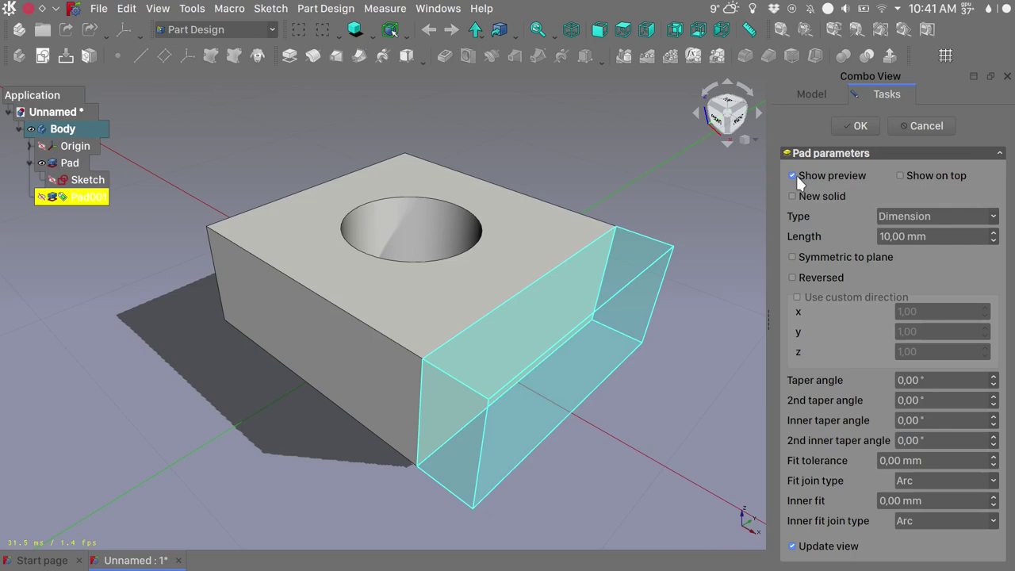
left_click(901, 176)
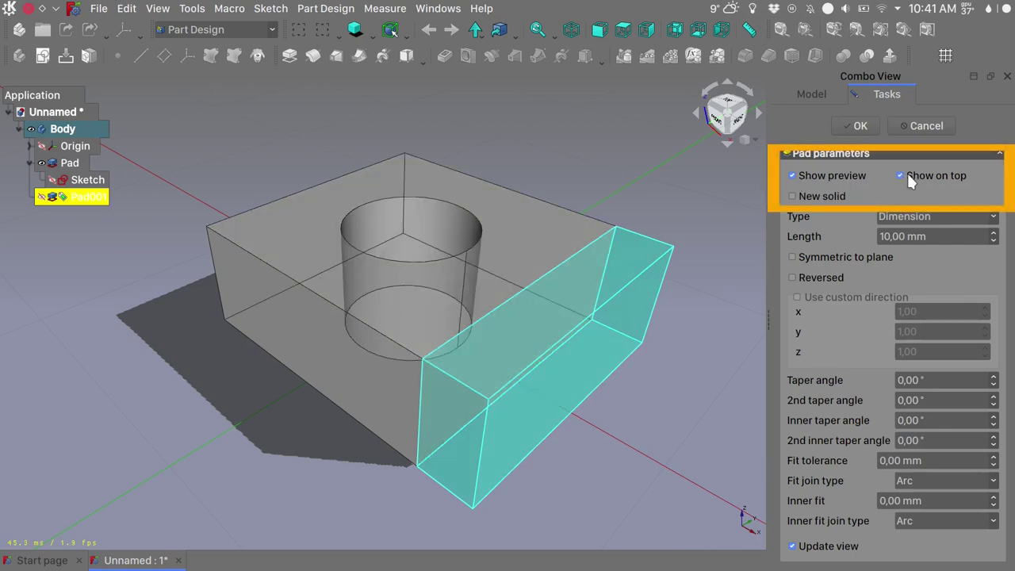
left_click(906, 173)
left_click(852, 172)
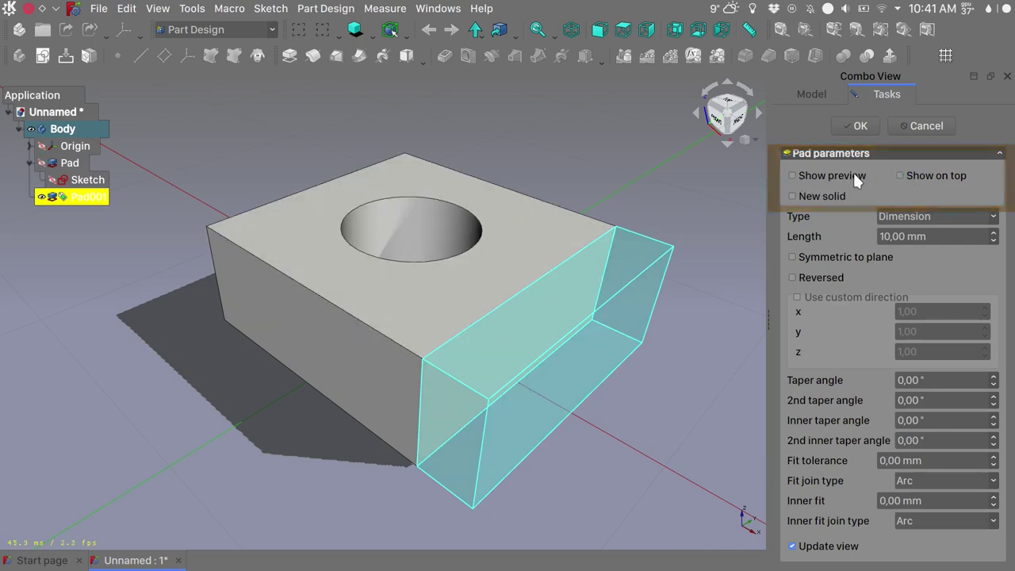
left_click(859, 127)
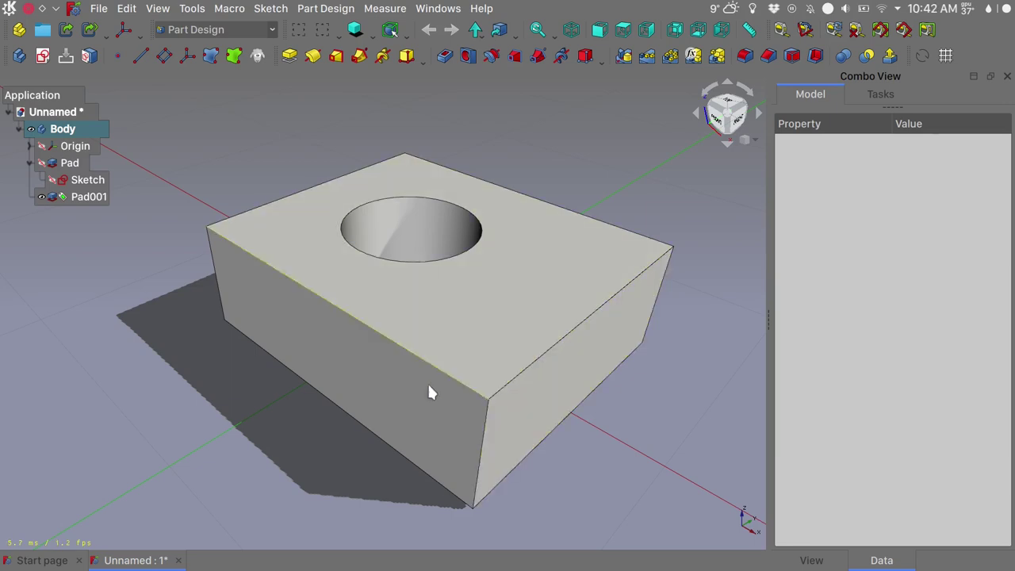
left_click(397, 399)
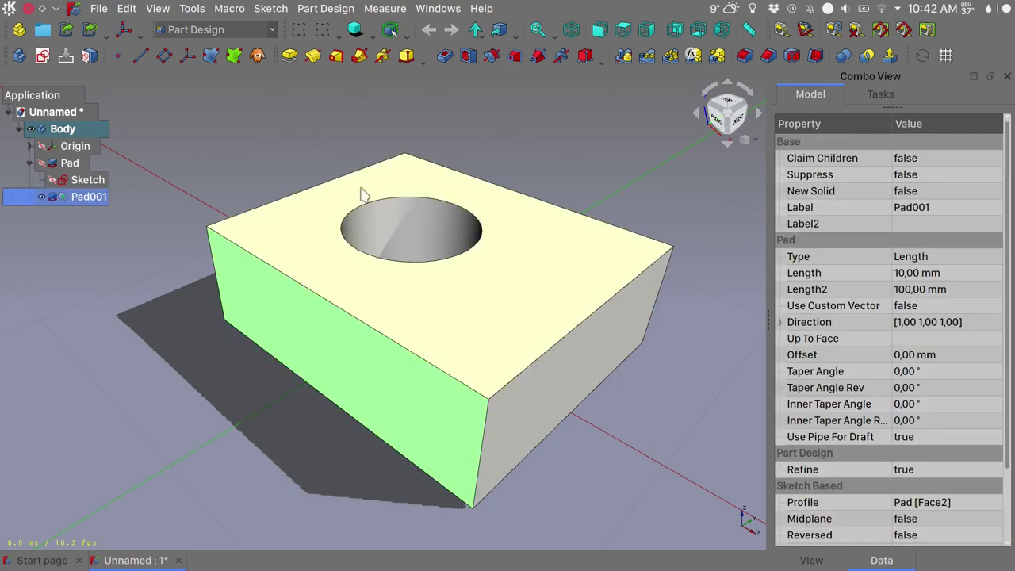
Start a front-face pocket with preview on top, -3 mm fit tolerance and -20° taper.
left_click(444, 57)
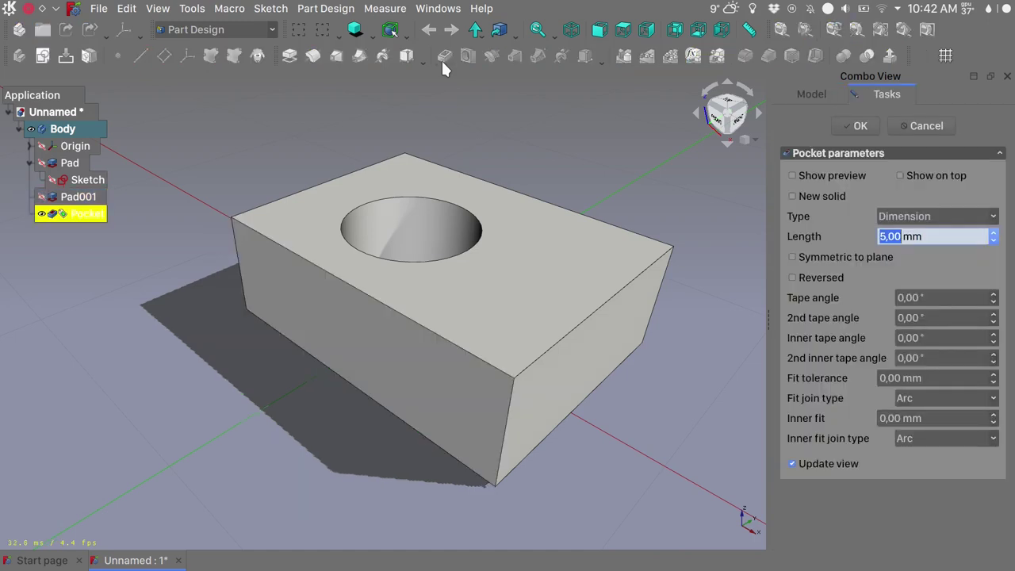
left_click(901, 175)
left_click(831, 176)
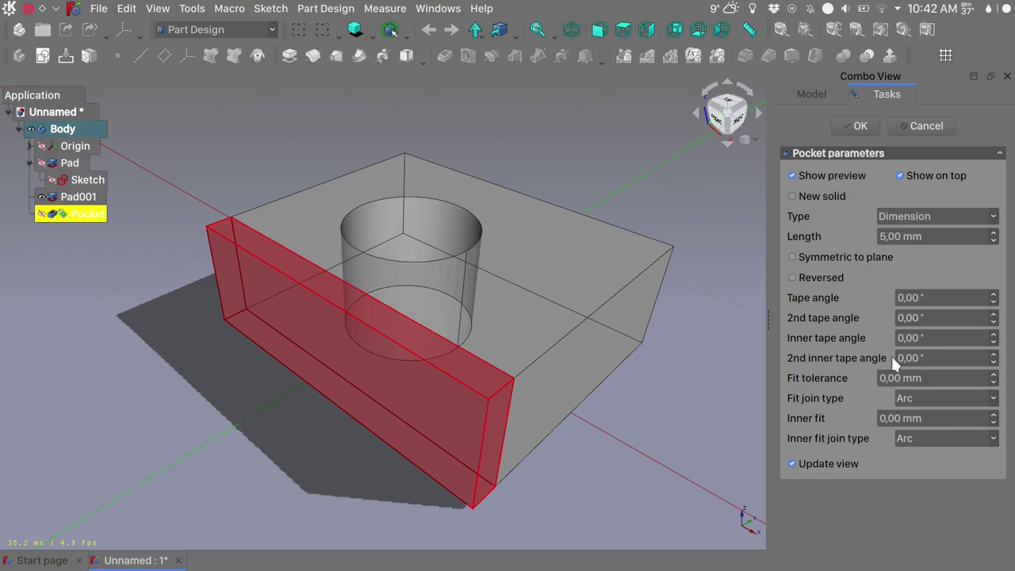
left_click(898, 378)
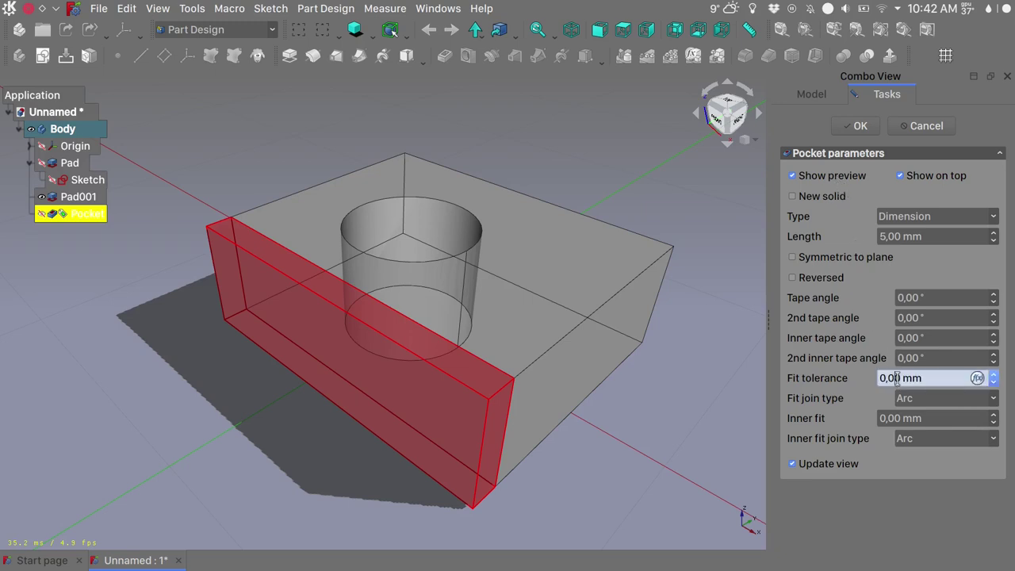
scroll(897, 379, "down", 2)
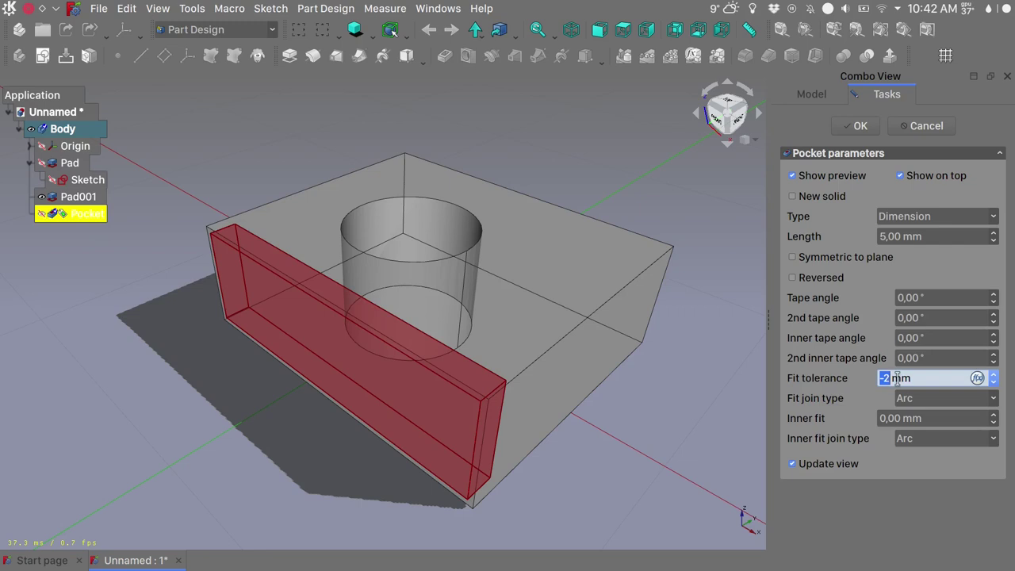
scroll(897, 378, "down", 1)
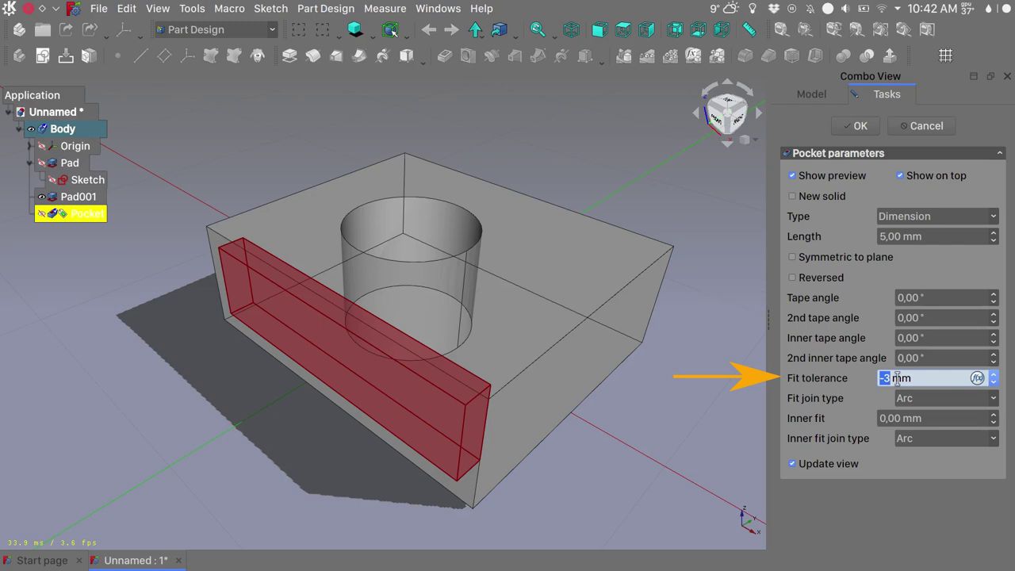
left_click(901, 298)
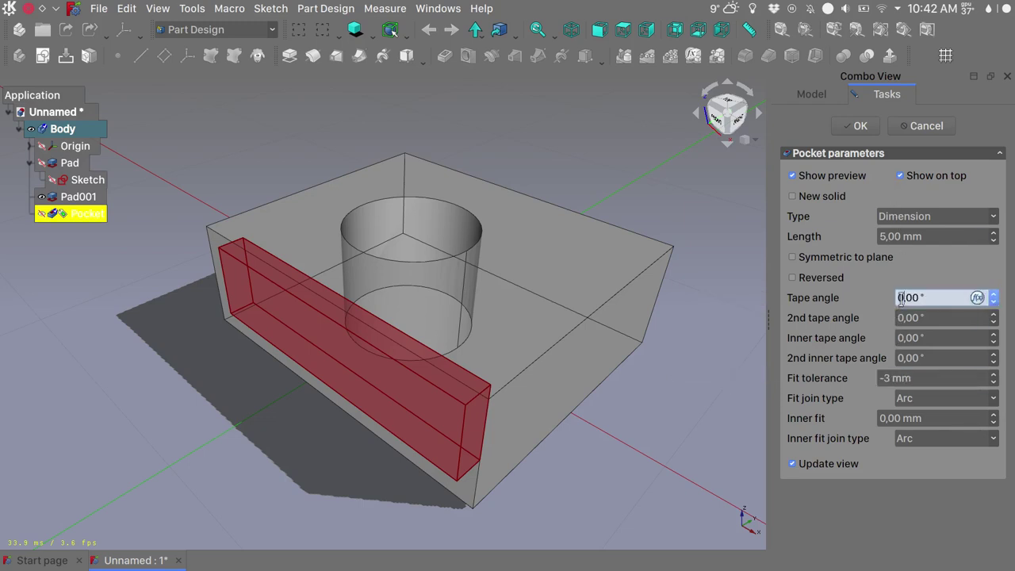
key("ctrl+a")
type("10")
type("-20")
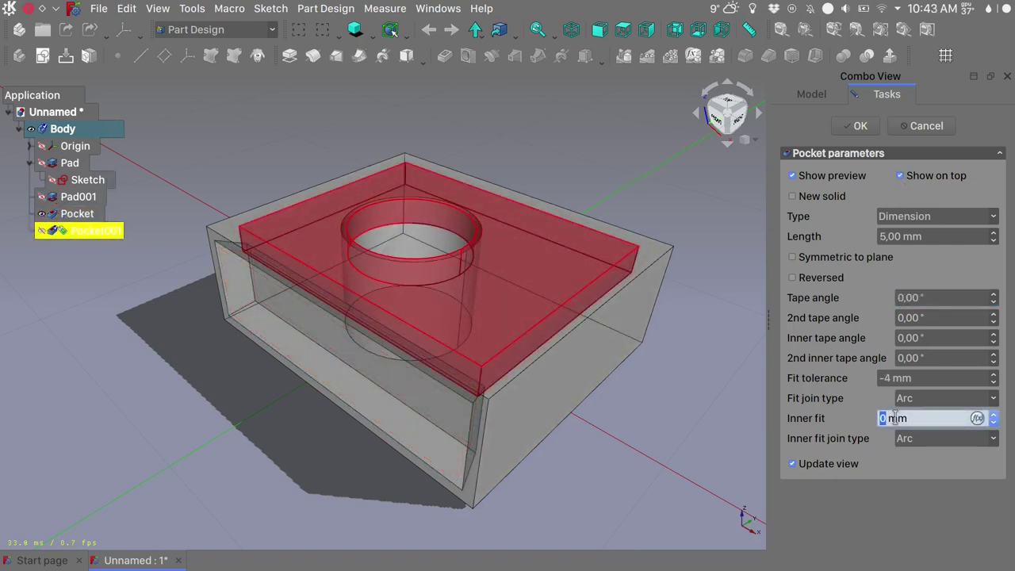
Finish Pocket001 with 2 mm inner fit, -20° taper and 20° inner taper, preview off.
scroll(894, 419, "up", 2)
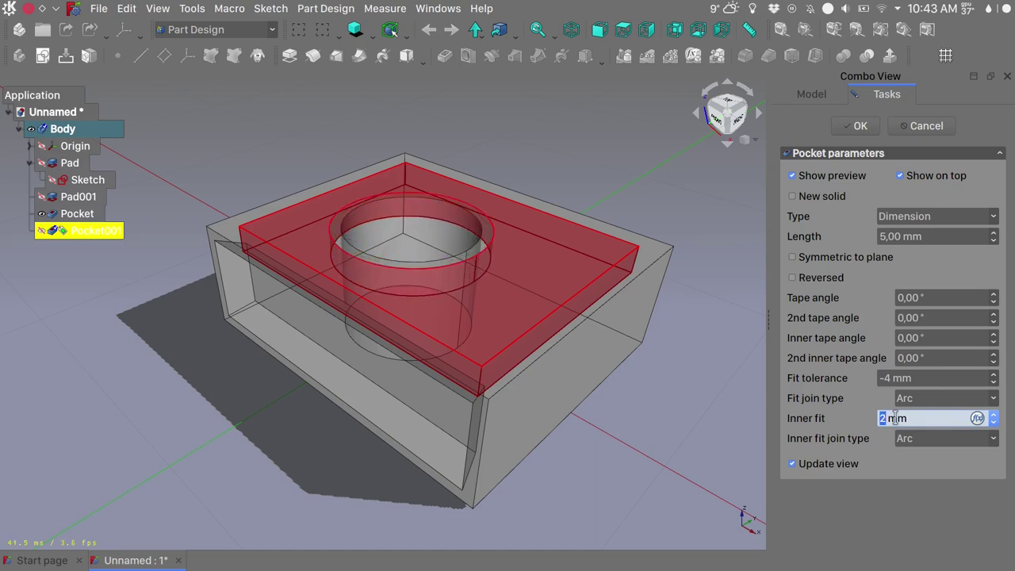
left_click(900, 176)
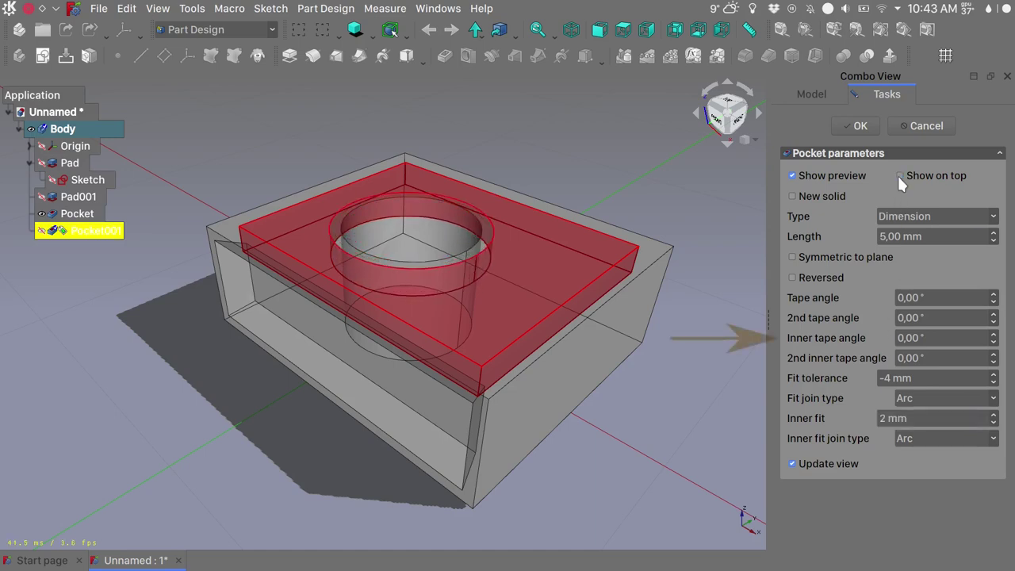
left_click(850, 172)
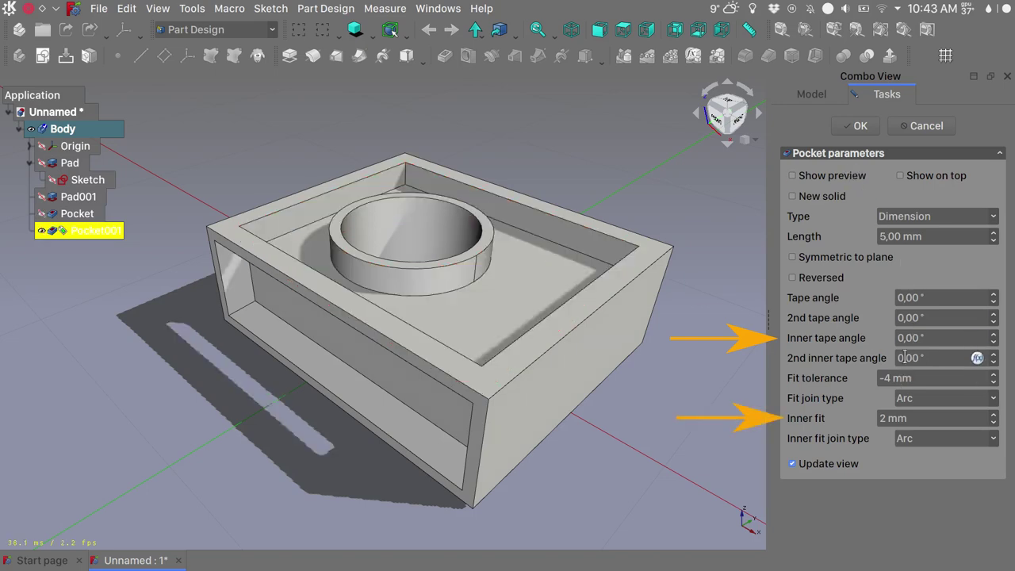
left_click(906, 296)
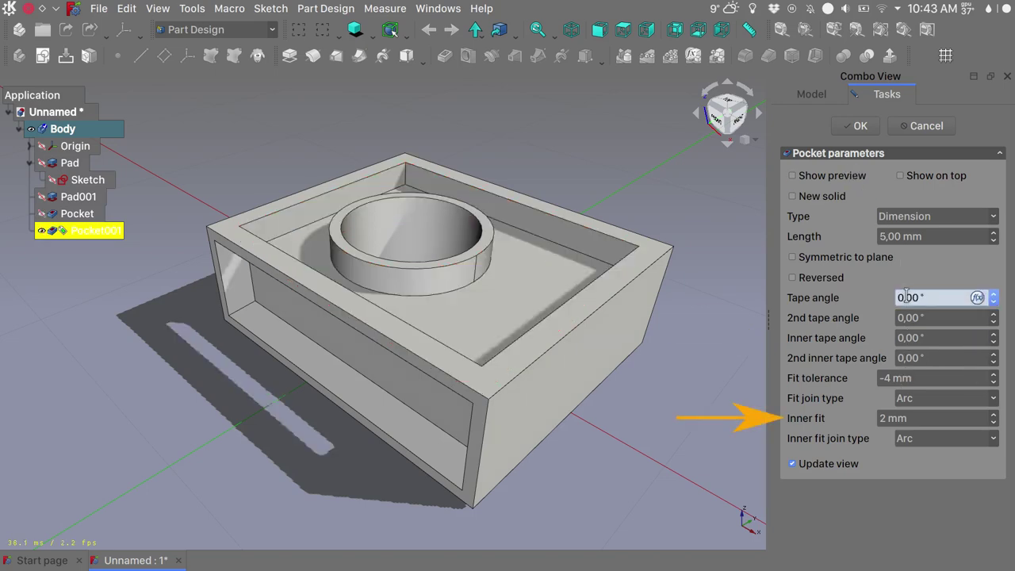
scroll(907, 297, "down", 2)
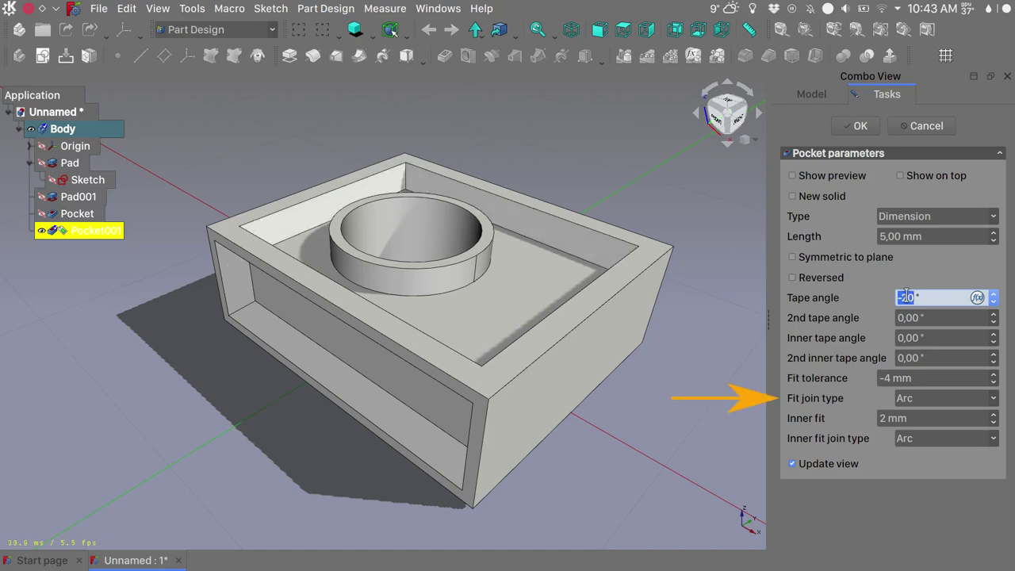
left_click(904, 338)
scroll(905, 338, "up", 2)
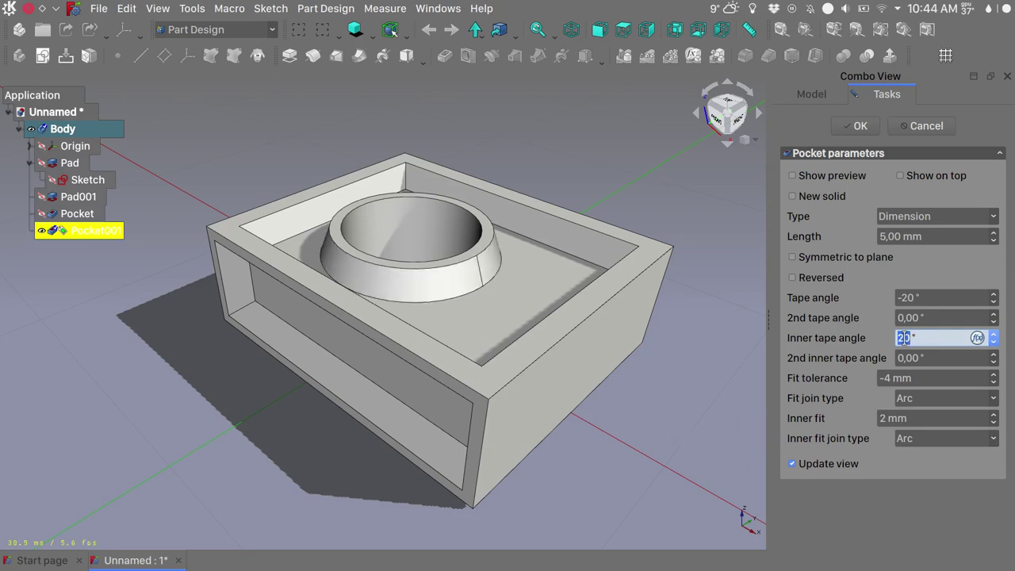
left_click(855, 127)
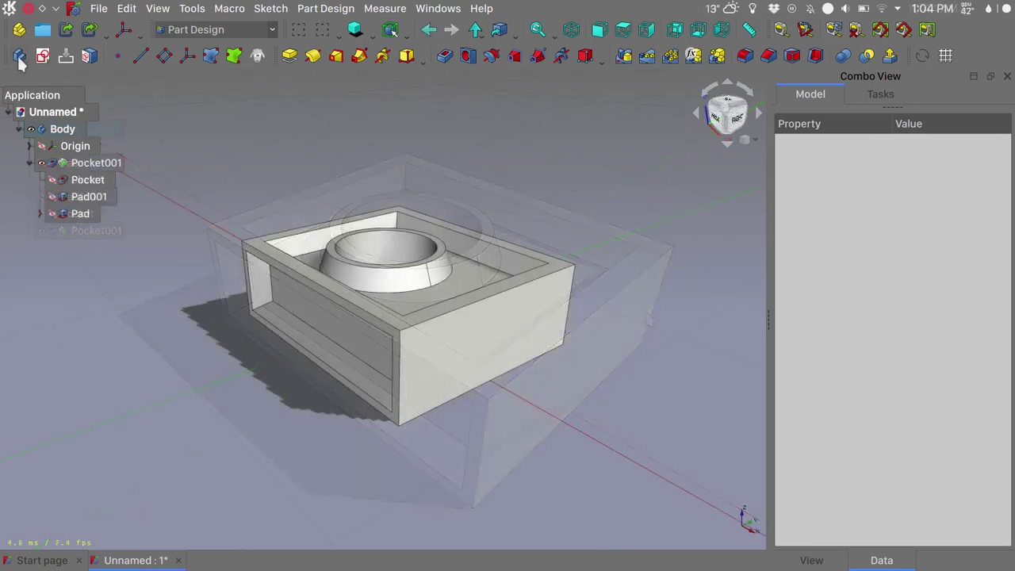
Create Body001 and start Sketch001 on a face of the pocketed box, importing Pocket001 as a binder.
left_click(20, 59)
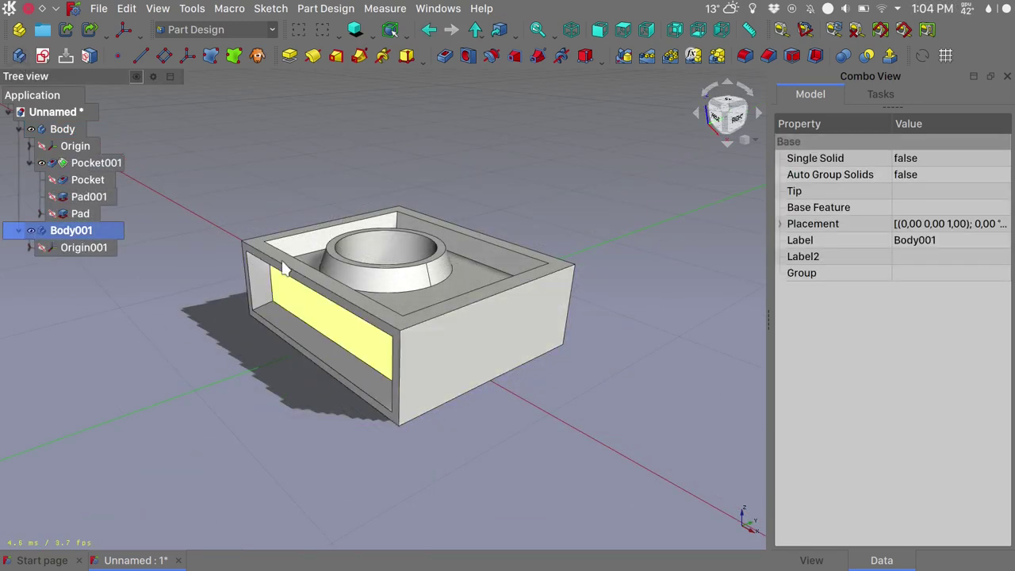
left_click(63, 130)
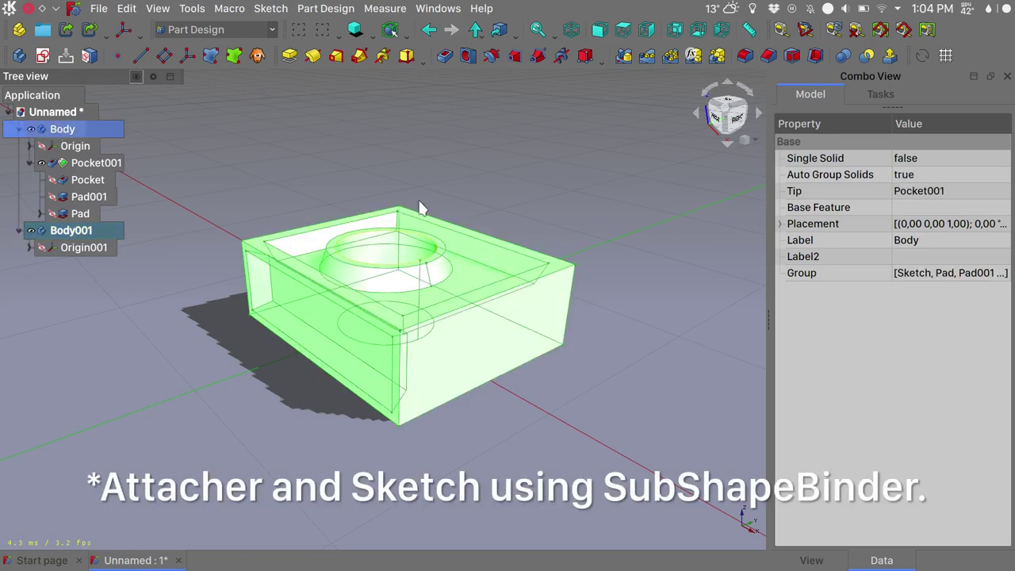
left_click(309, 215)
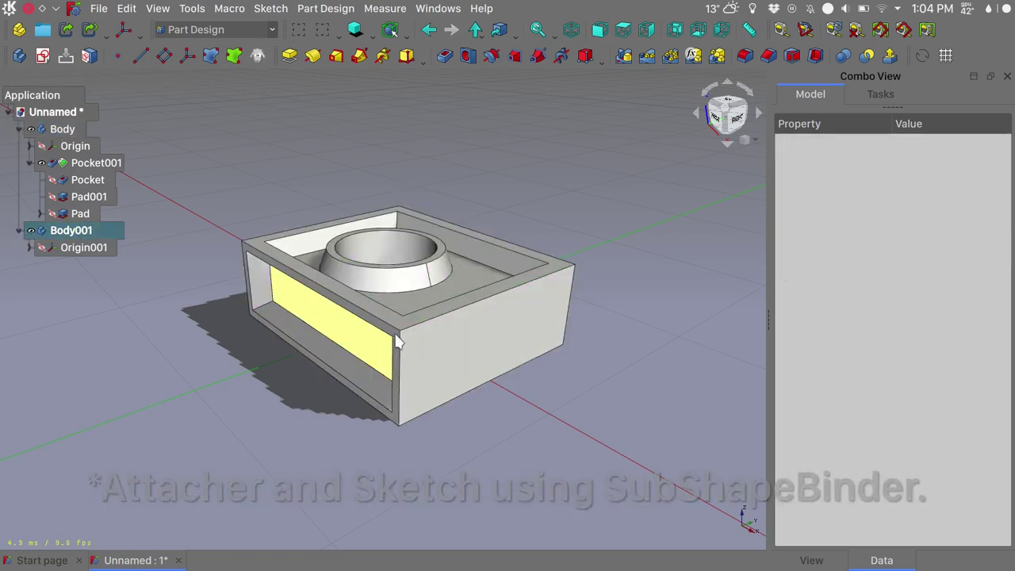
left_click(449, 349)
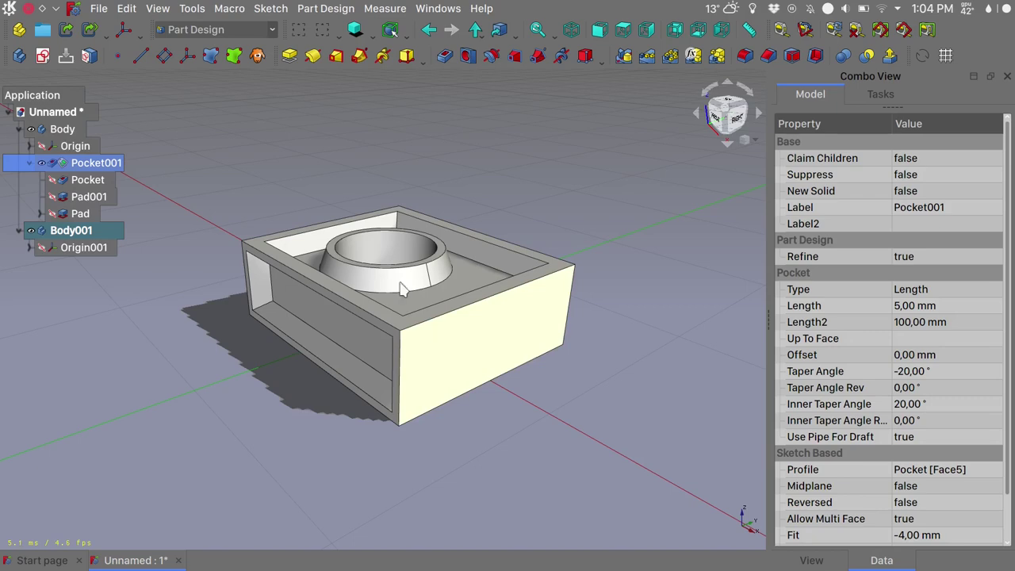
left_click(43, 55)
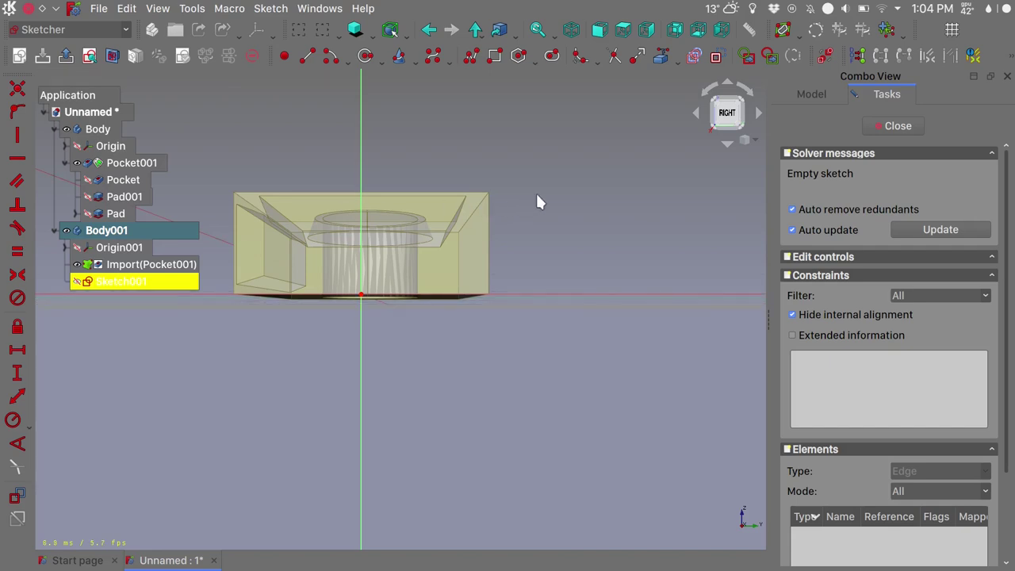
In orthographic view, draw a small rectangle on the box's side face and close Sketch001.
key("Tab")
left_click(476, 232)
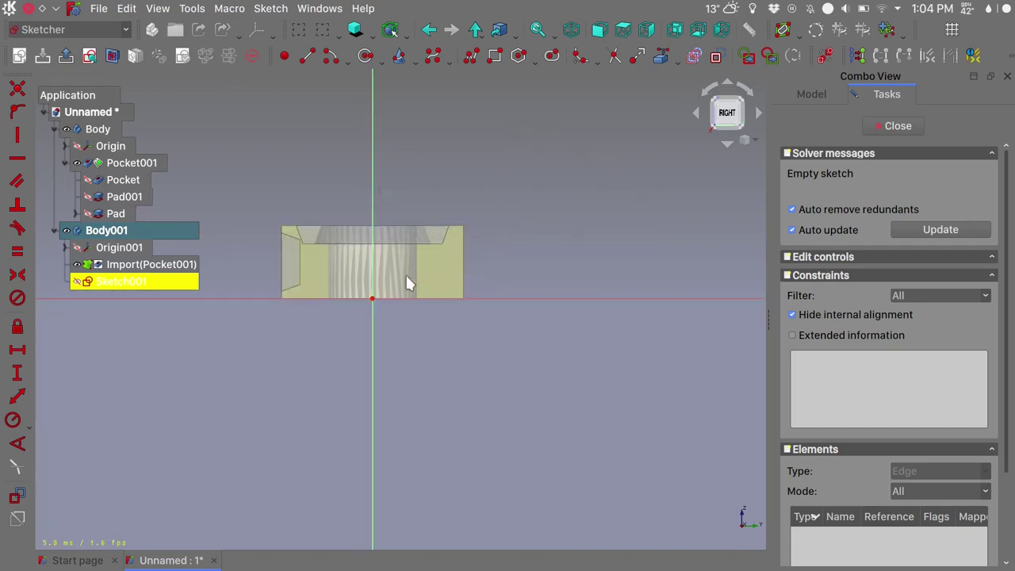
left_click(493, 58)
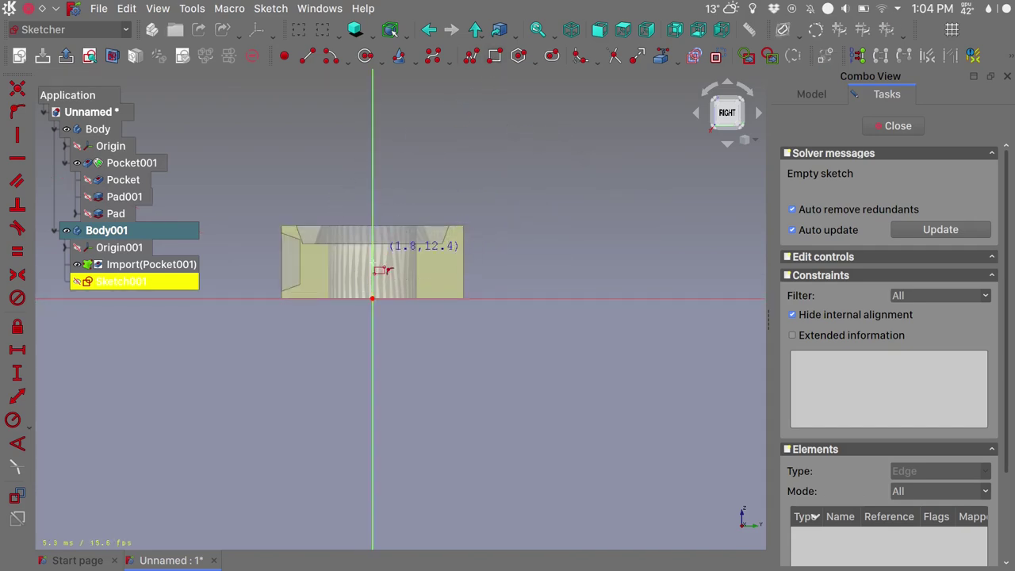
left_click(357, 257)
left_click(394, 281)
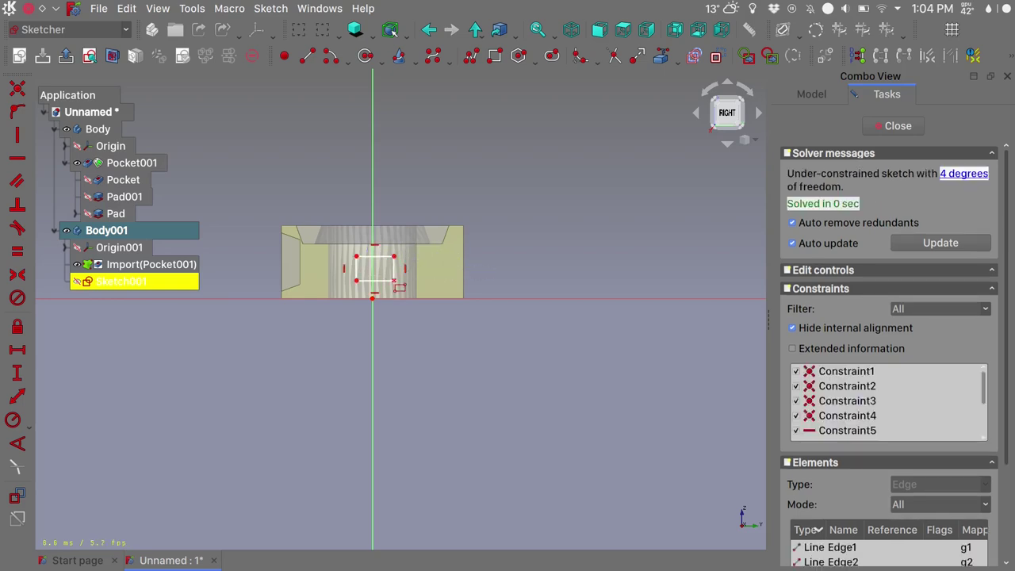
key("0")
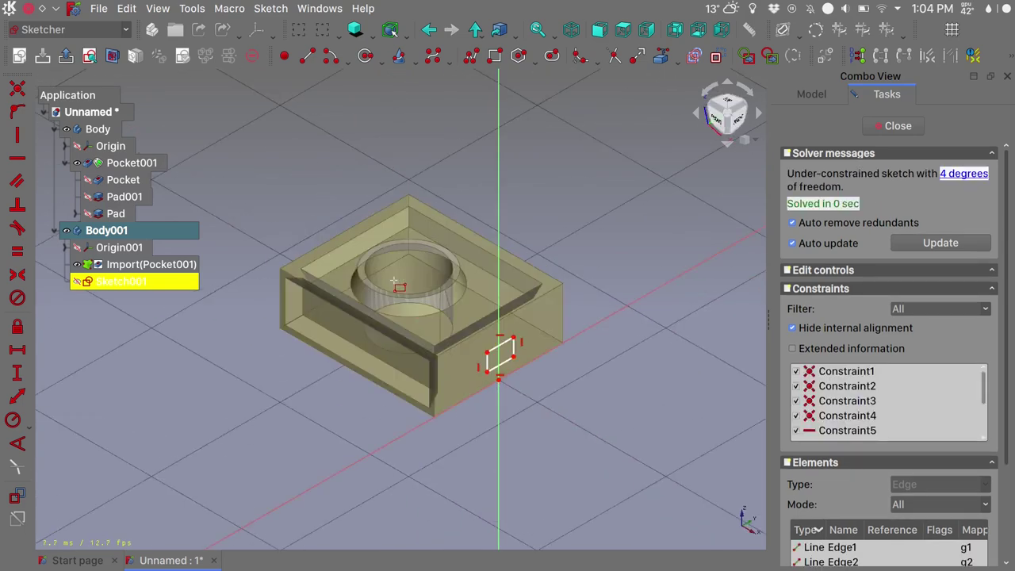
left_click(896, 127)
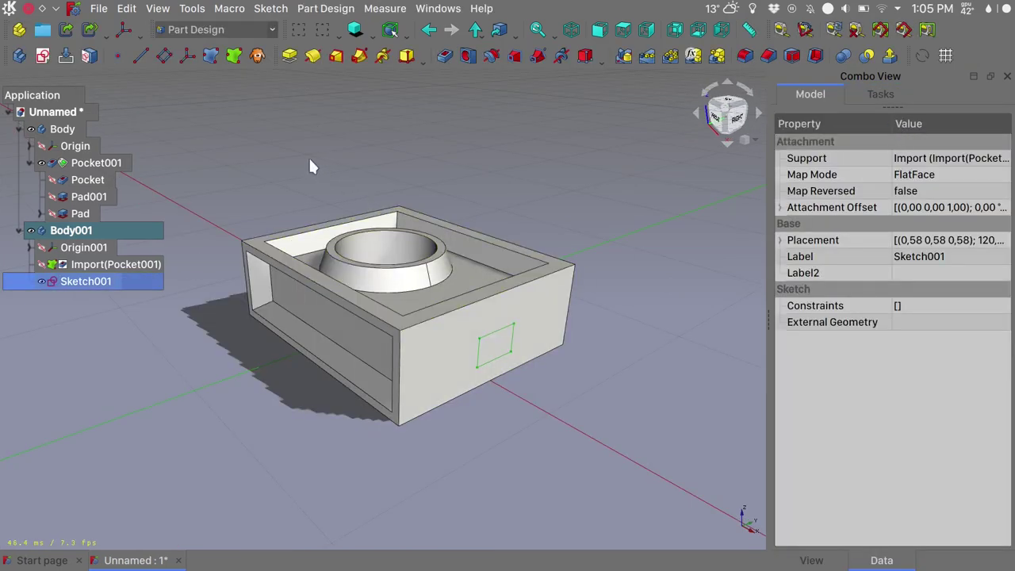
Pad Sketch001 with the default 10 mm length to create the Pad002 block.
left_click(121, 266)
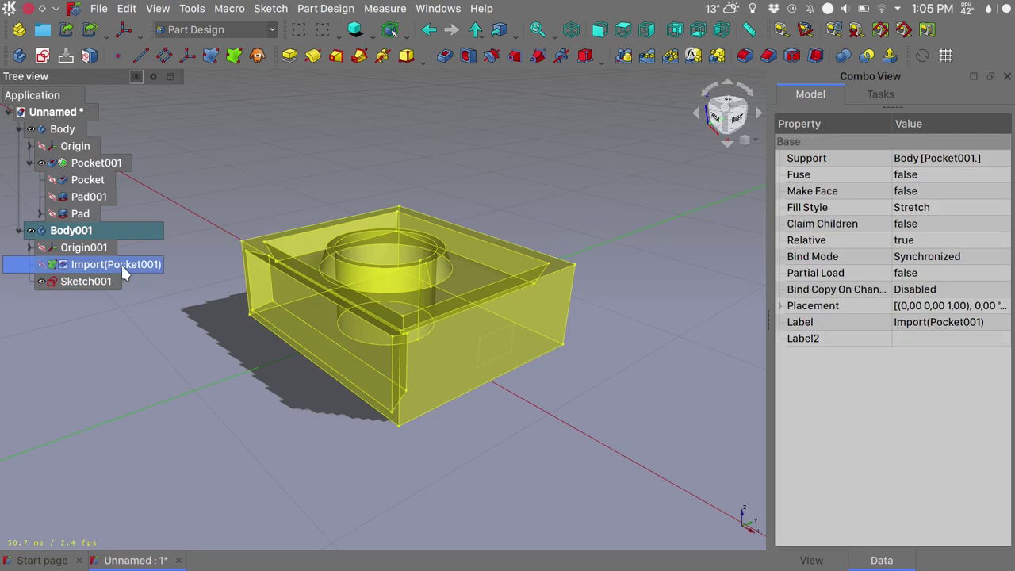
left_click(103, 283)
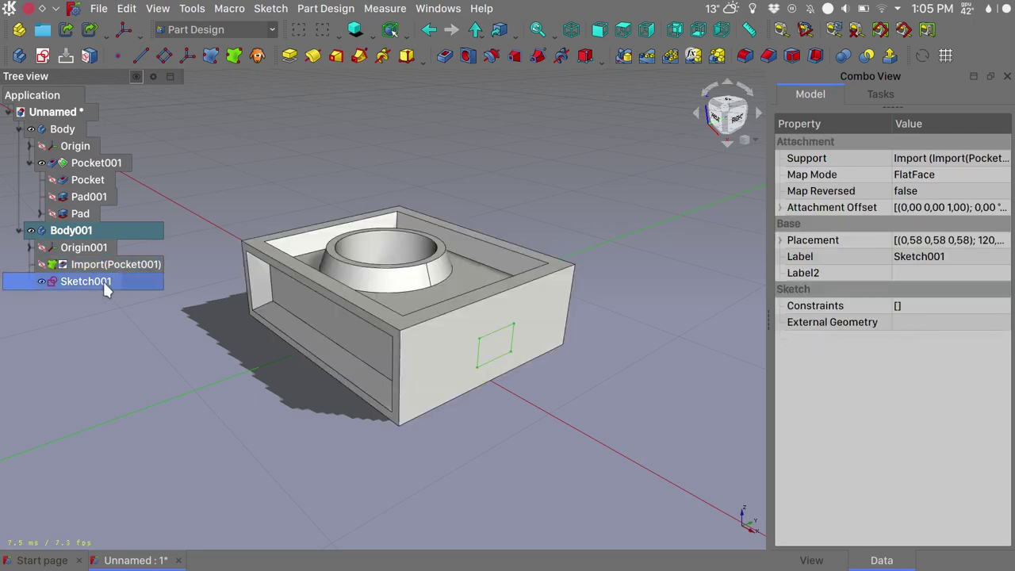
left_click(289, 57)
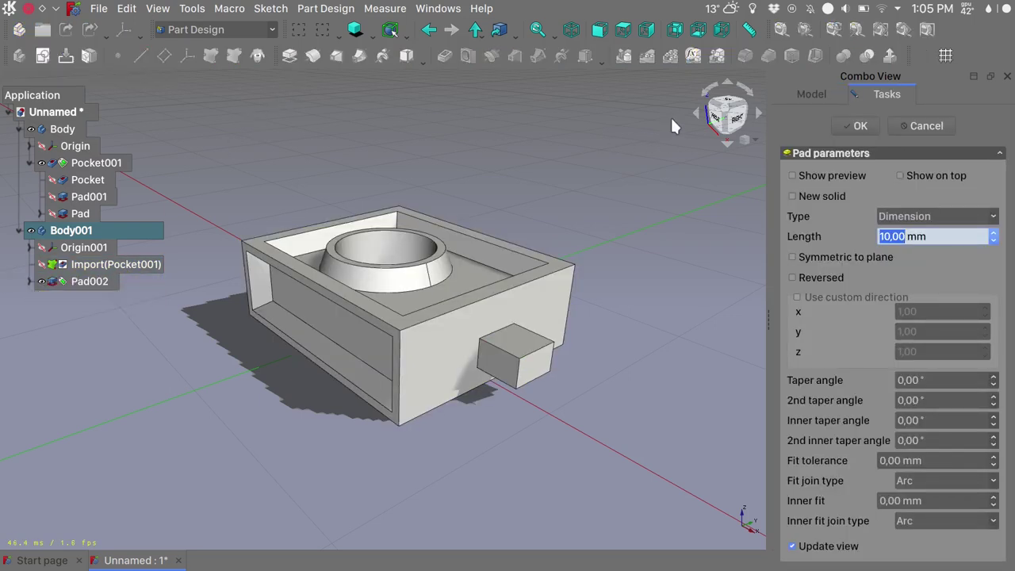
left_click(856, 125)
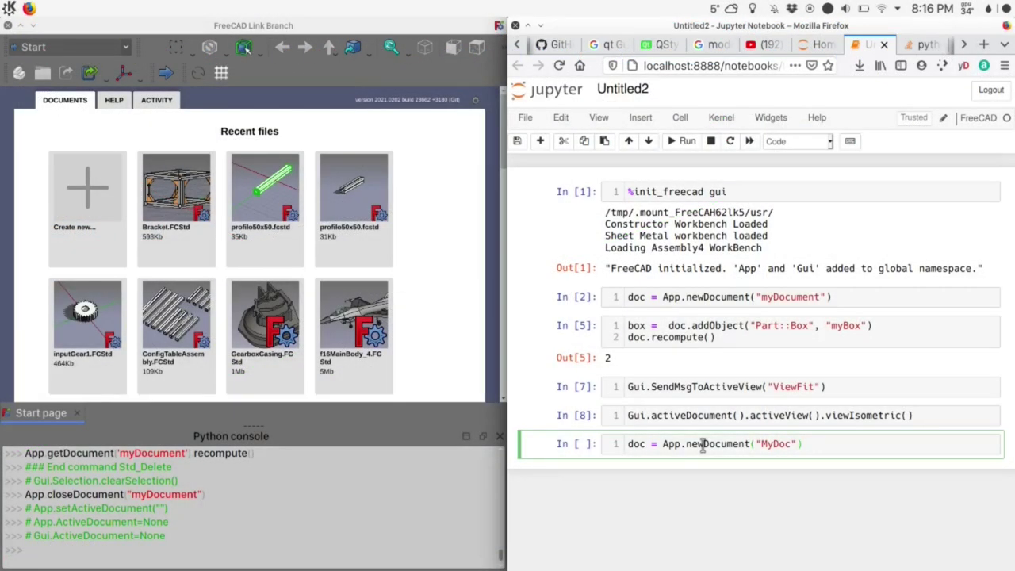
Run the MyDoc creation cell, then add a Part::Box named myBox with doc.addObject.
key("shift+Return")
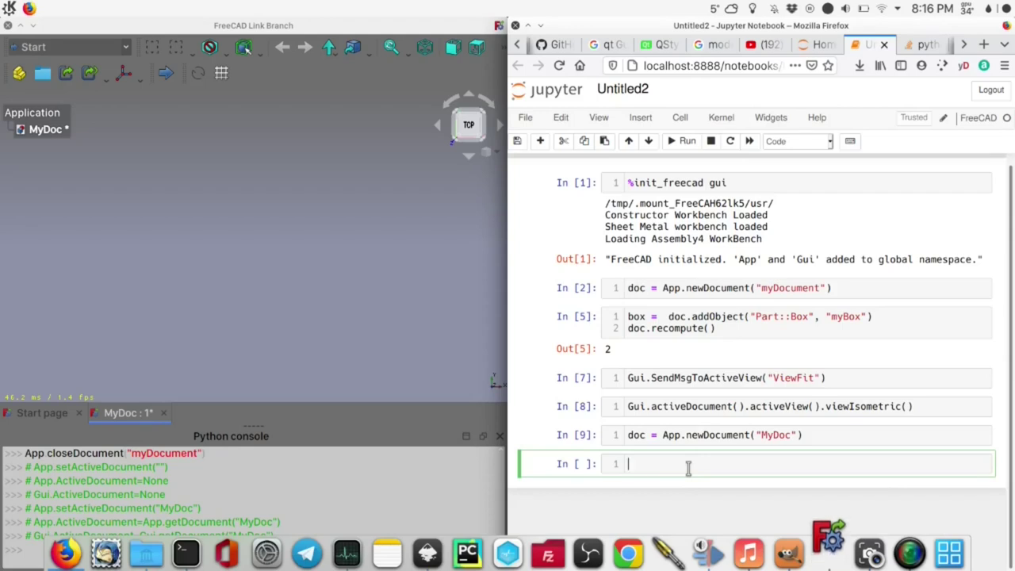
type("box")
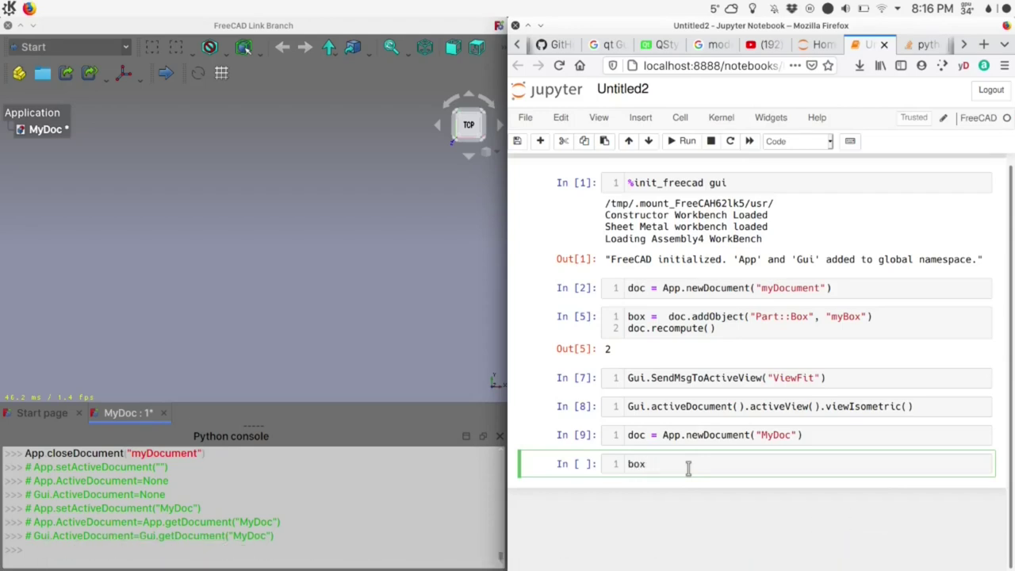
type(" = doc.ad")
key("Tab")
type("(")
type("\"Part::")
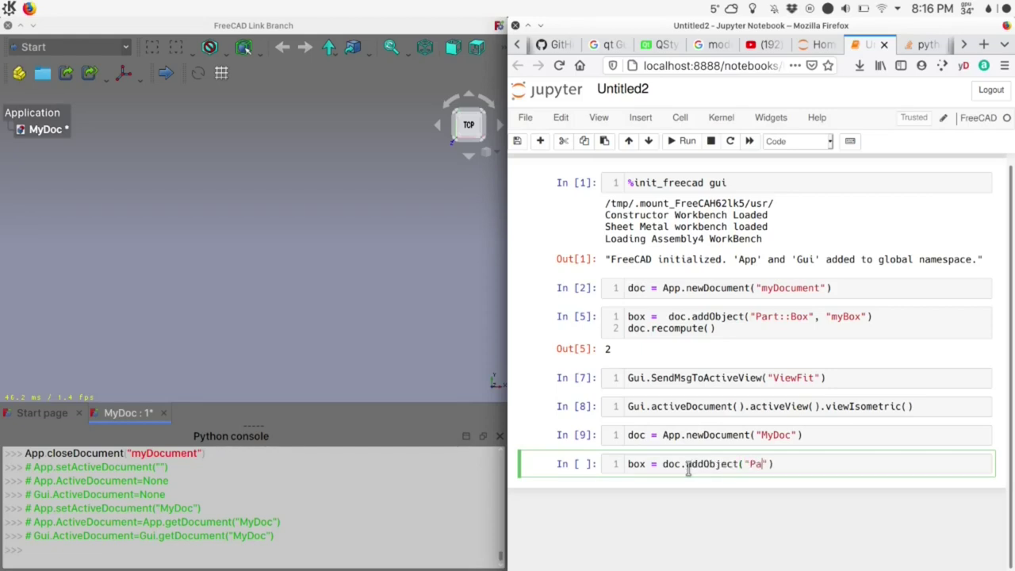
type("Box\", myBox")
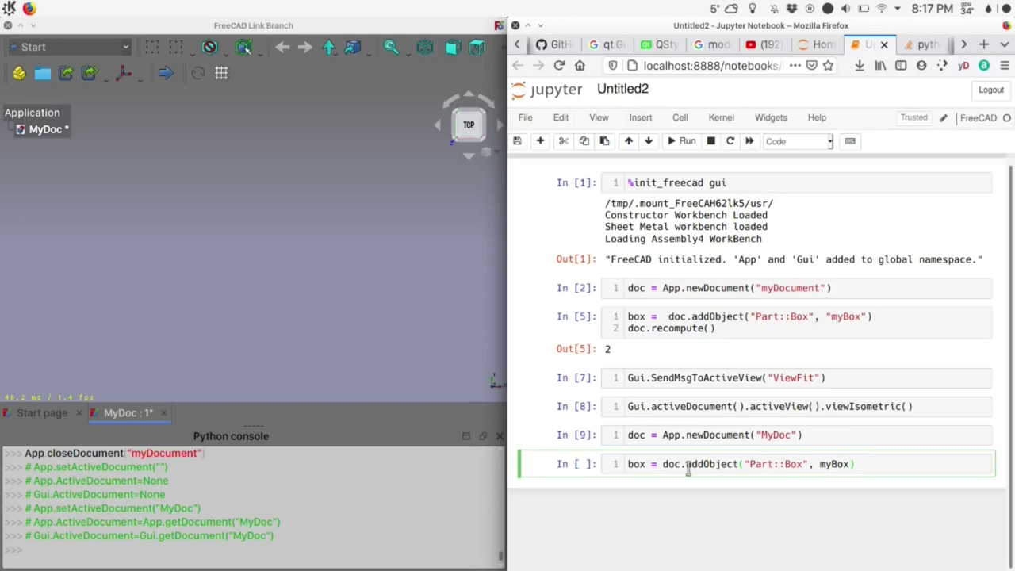
type("\"")
type("\"")
key("shift+Return")
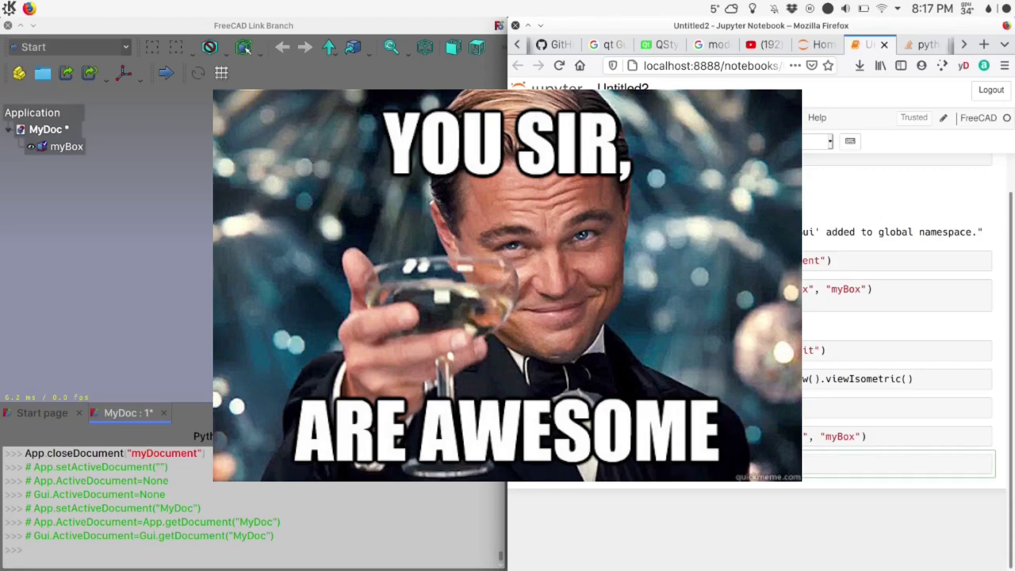
Delete the stray empty cell and run a corrected doc.recompute() call.
type("doc.re")
key("Tab")
key("Return")
key("shift+Return")
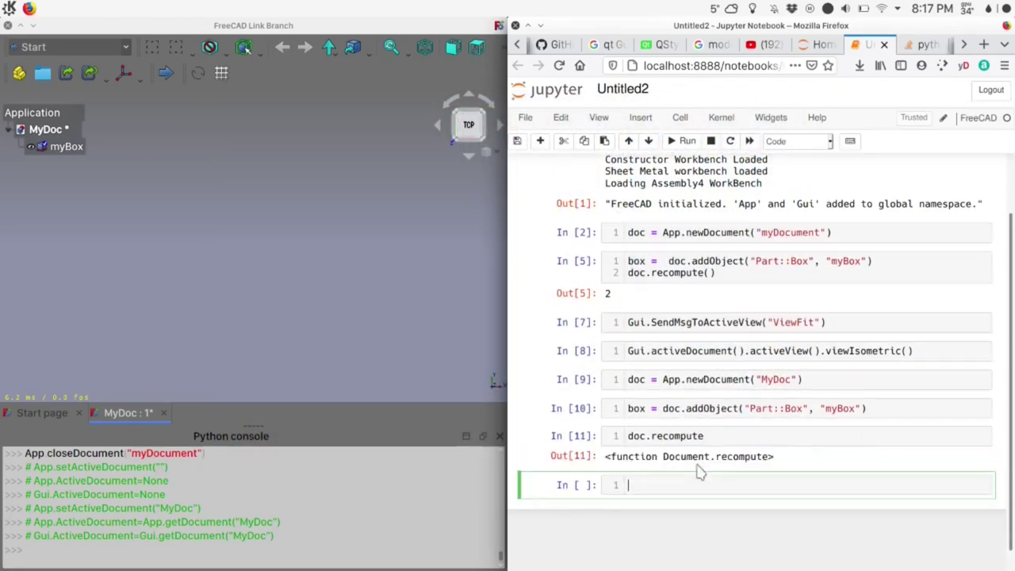
key("Up")
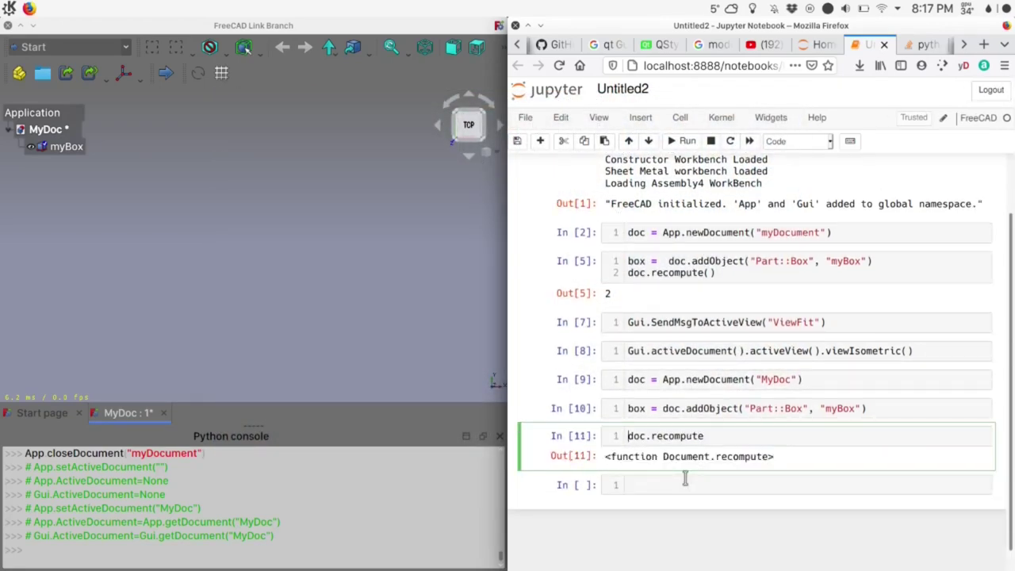
key("Down")
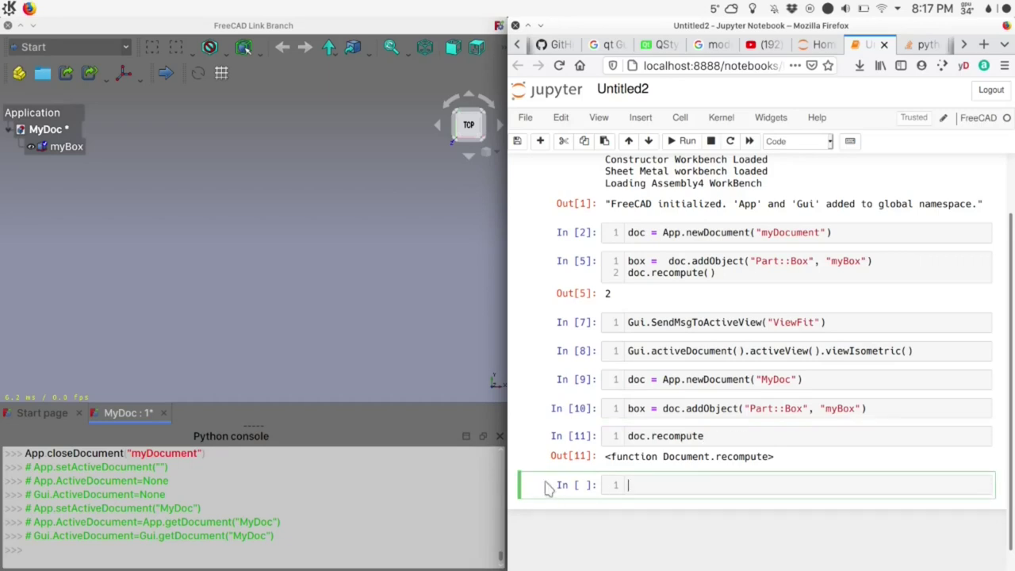
key("Escape")
key("d")
key("d")
key("Return")
key("ctrl+s")
type("()")
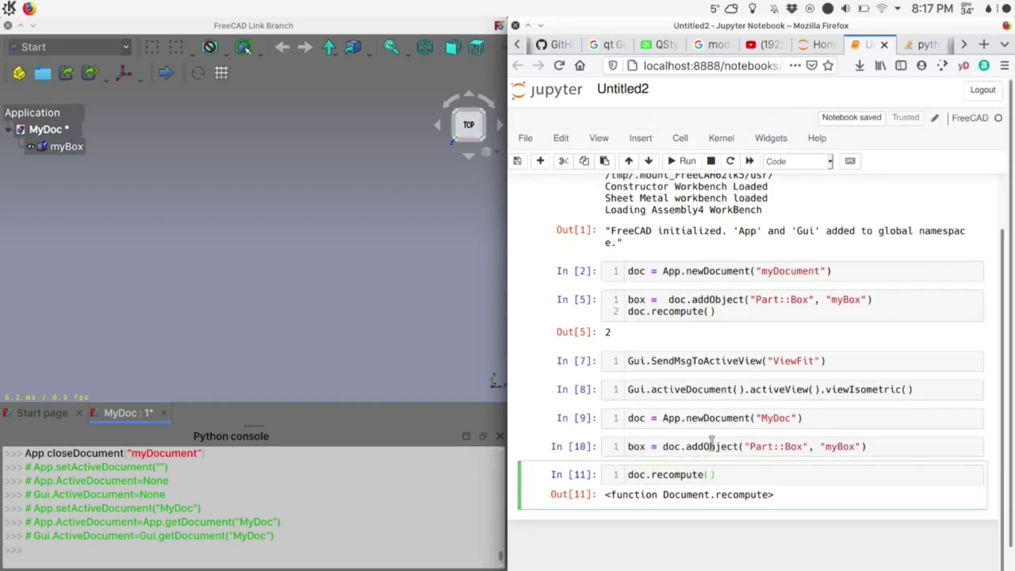
key("shift+Return")
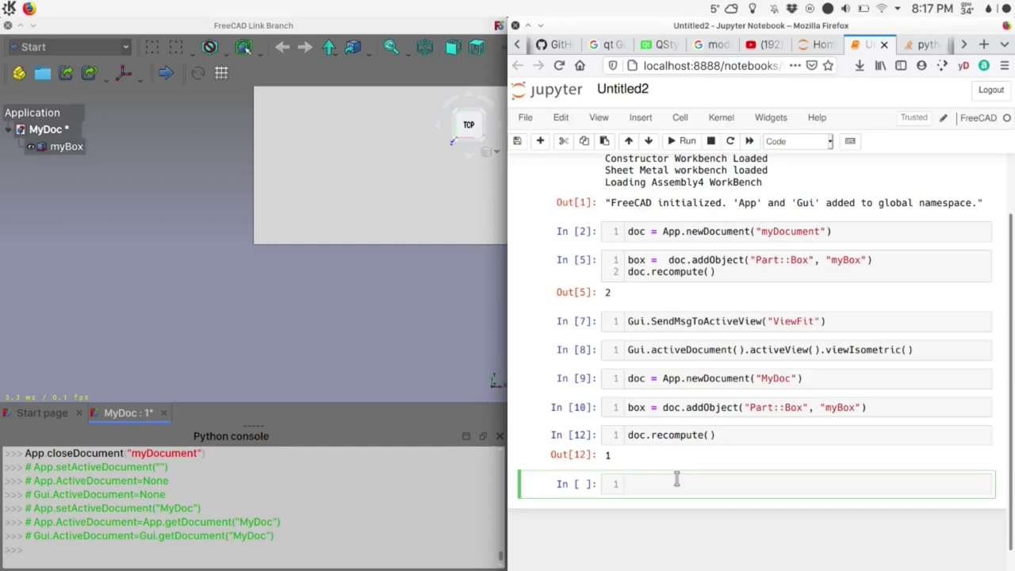
Begin a Gui.SendMsgToActiveView( call in a new cell.
type("Gui.Se")
key("Tab")
key("Down")
key("Return")
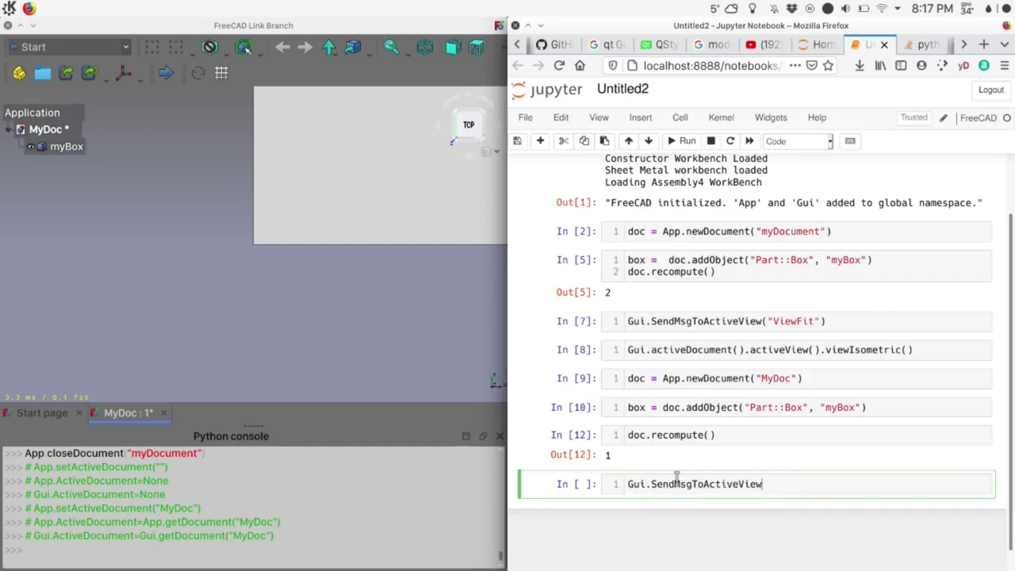
type("(")
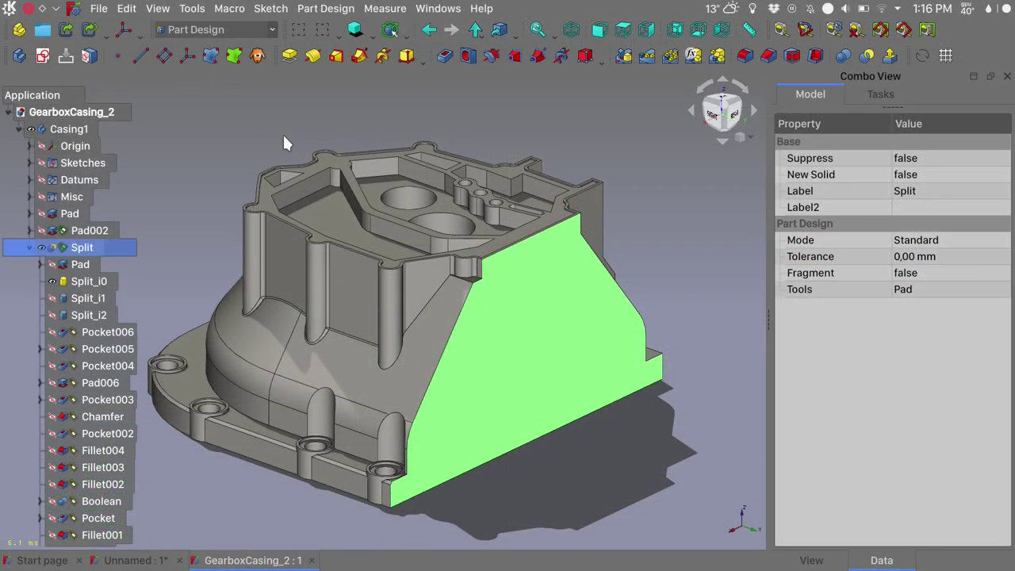
Create a pocket from the green Split face with Show preview on, toggling Show on top.
left_click(445, 56)
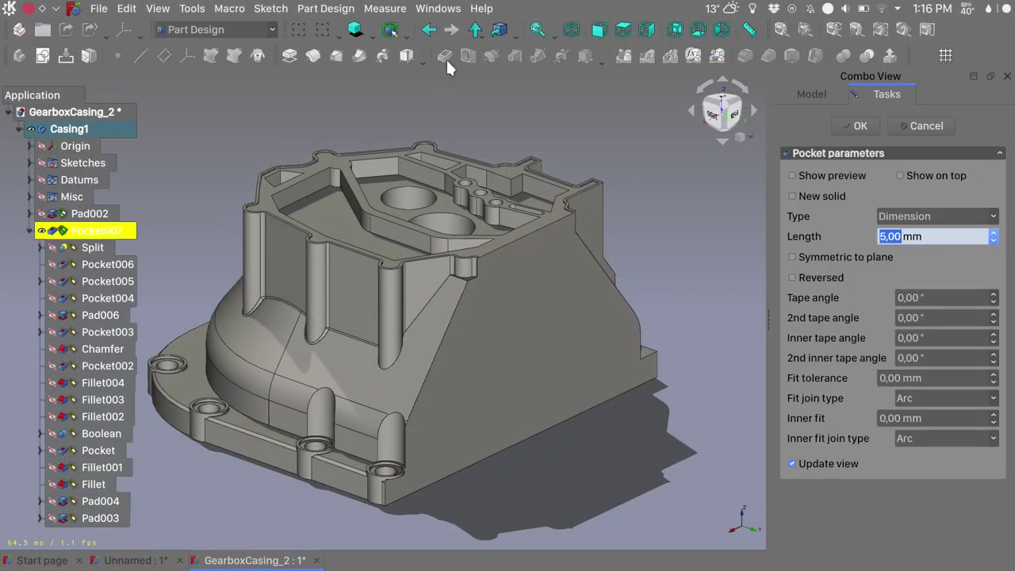
left_click(799, 169)
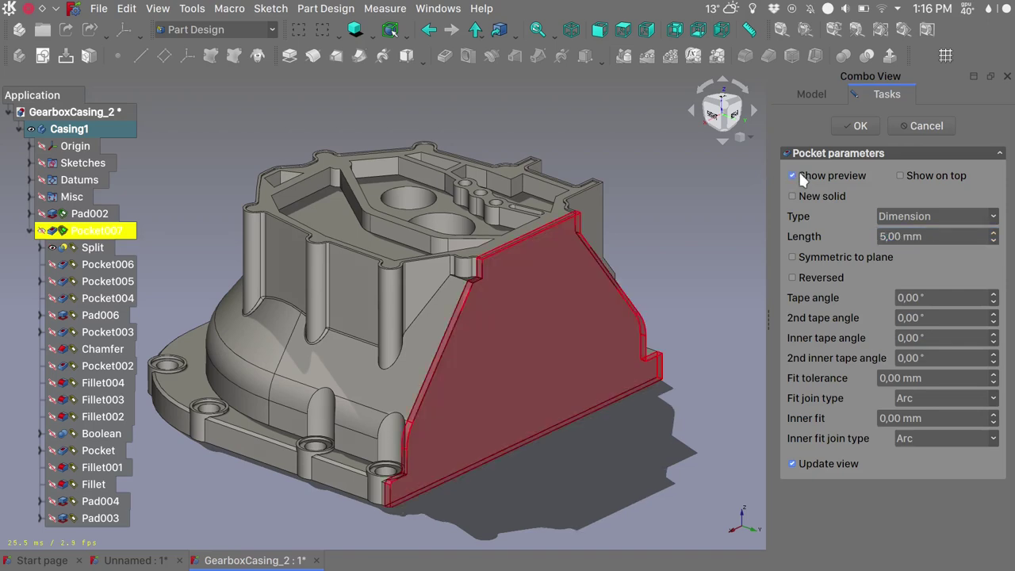
left_click(900, 175)
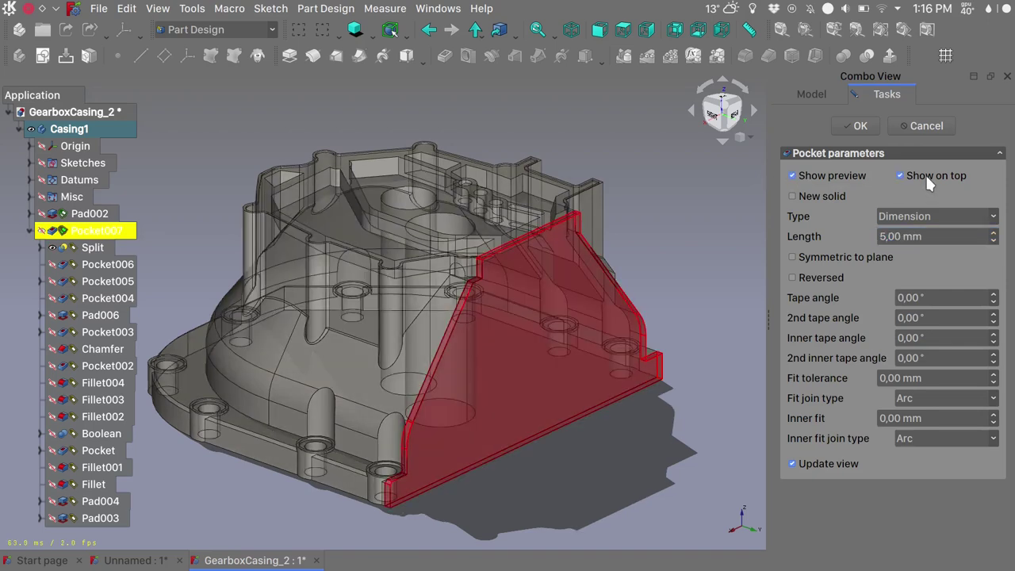
left_click(926, 176)
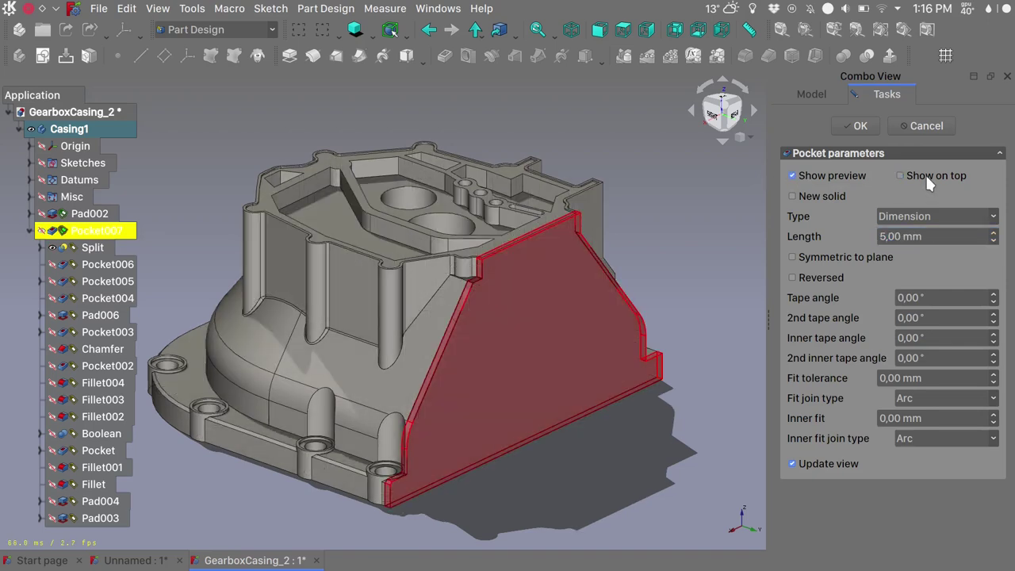
Start replacing the pocket's fit tolerance value, aiming for -7 mm.
double_click(897, 372)
type("-1")
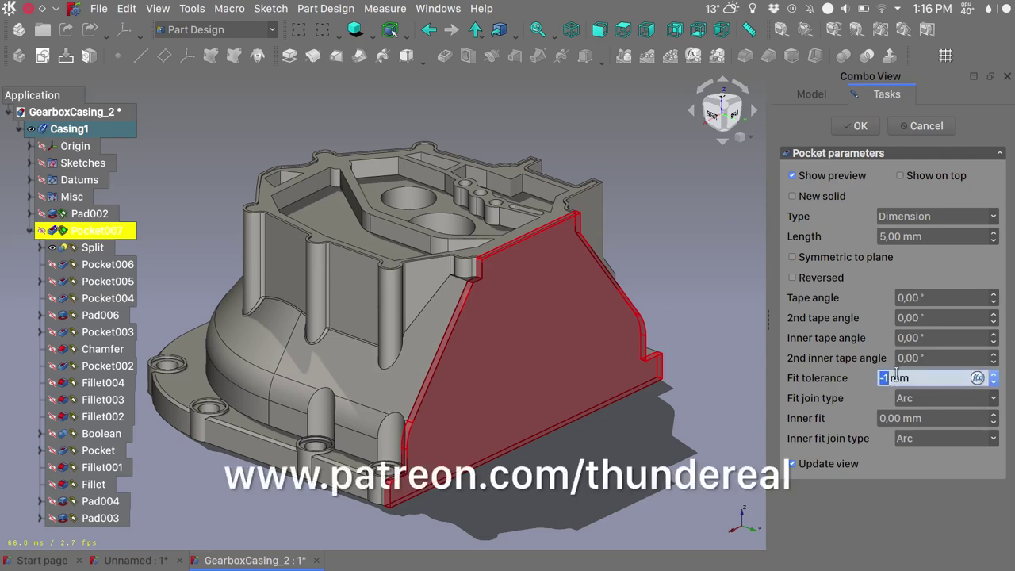
scroll(897, 375, "down", 1)
scroll(896, 376, "down", 2)
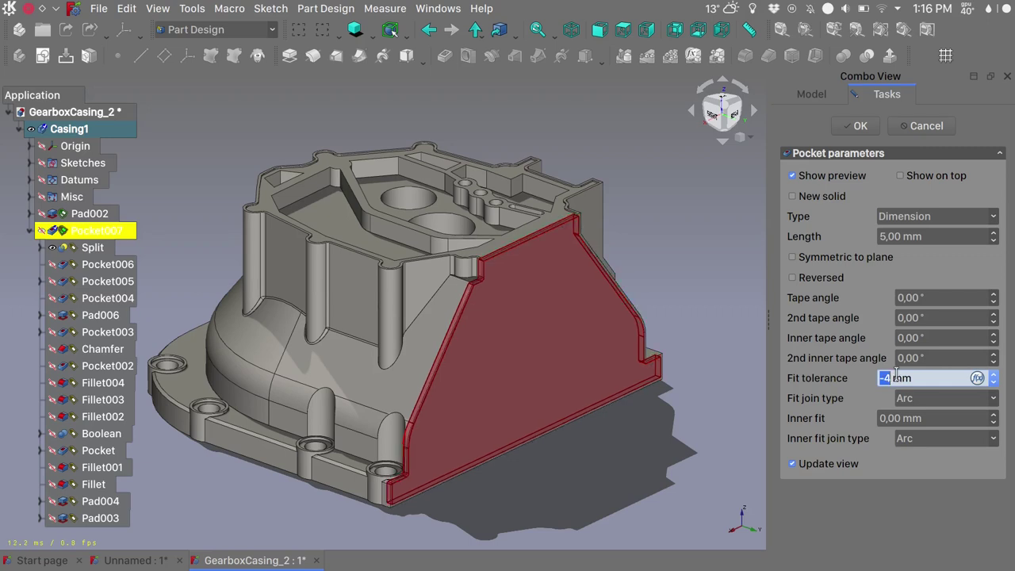
scroll(896, 376, "down", 3)
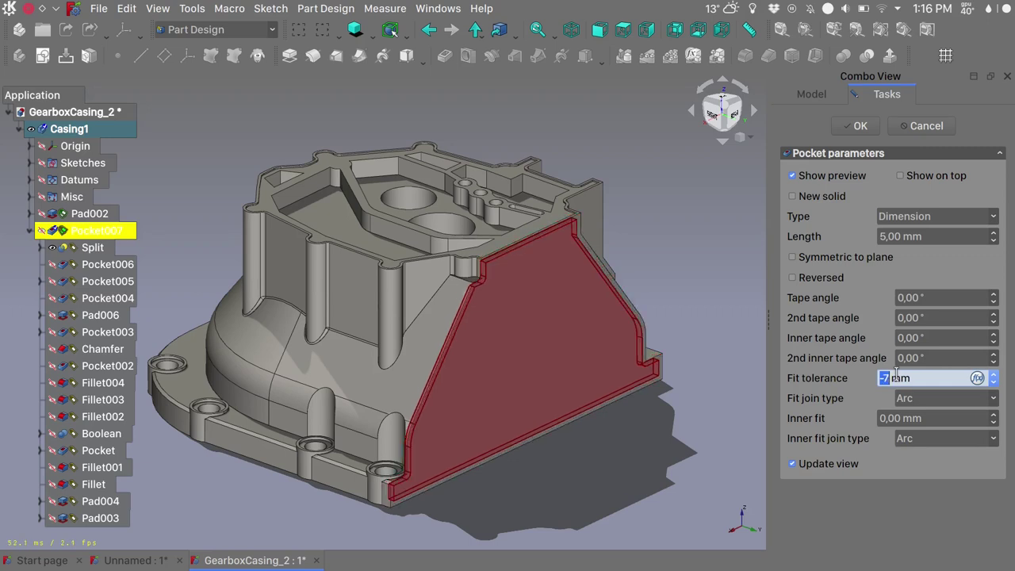